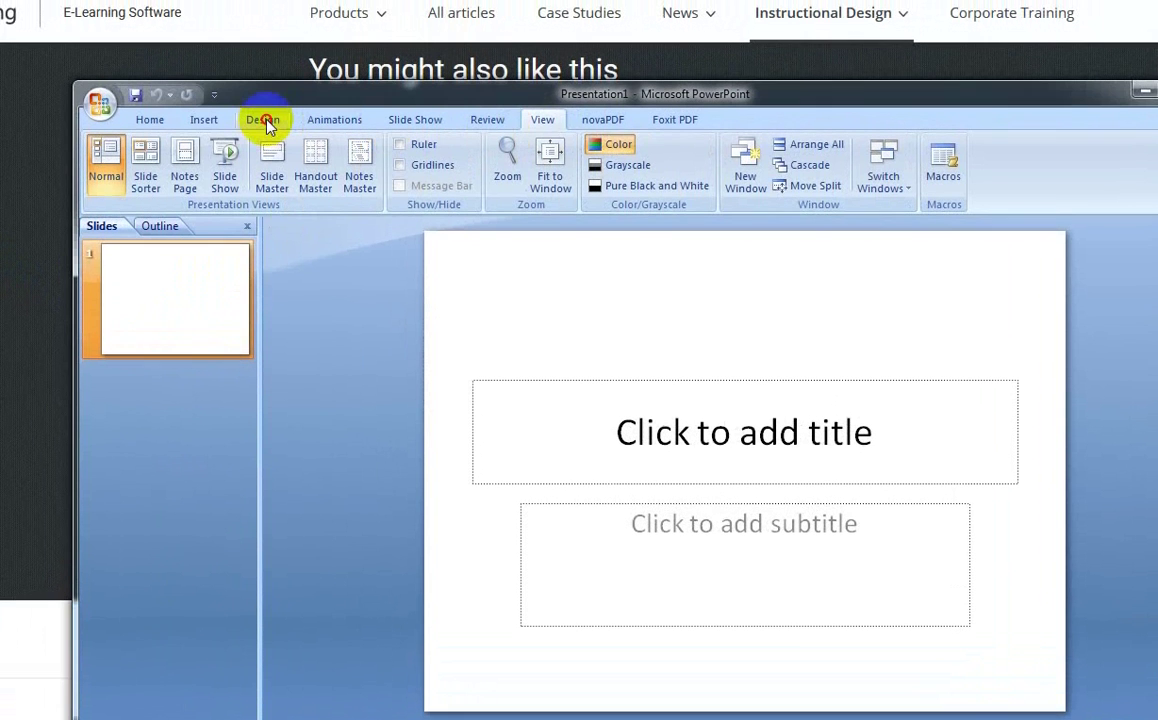
Apply the purple Opulent theme from the Design tab's full Themes gallery.
{"action": "left_click", "coordinate": [266, 120]}
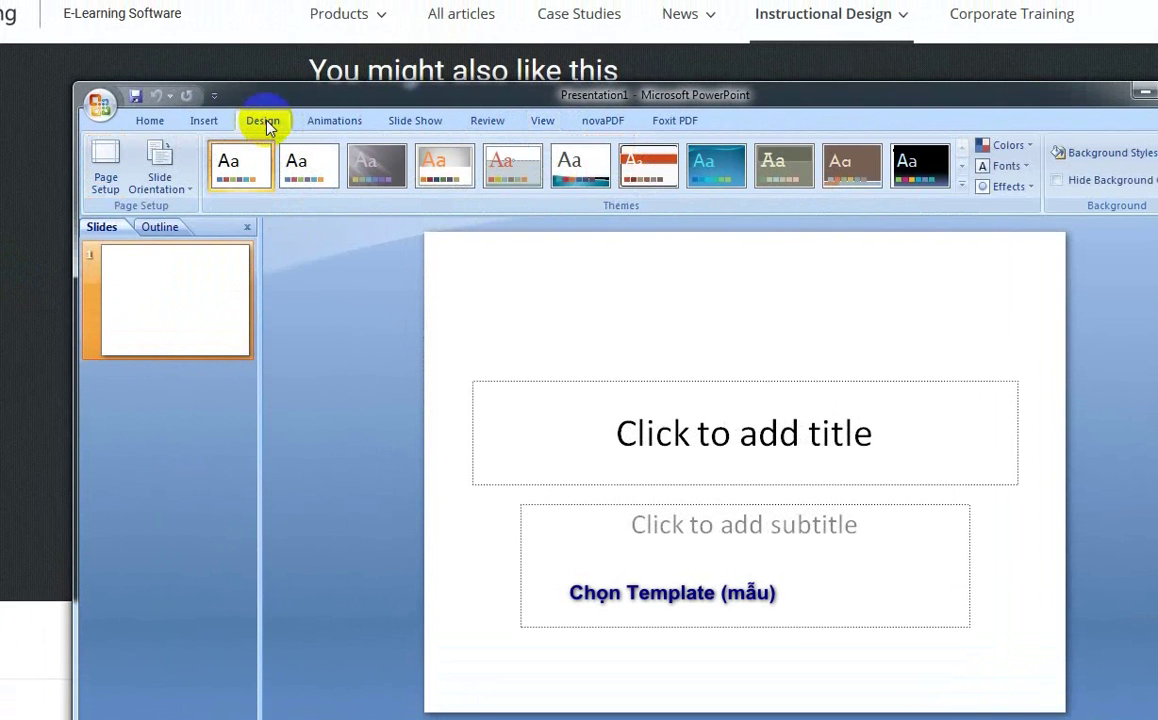
{"action": "left_click", "coordinate": [963, 188]}
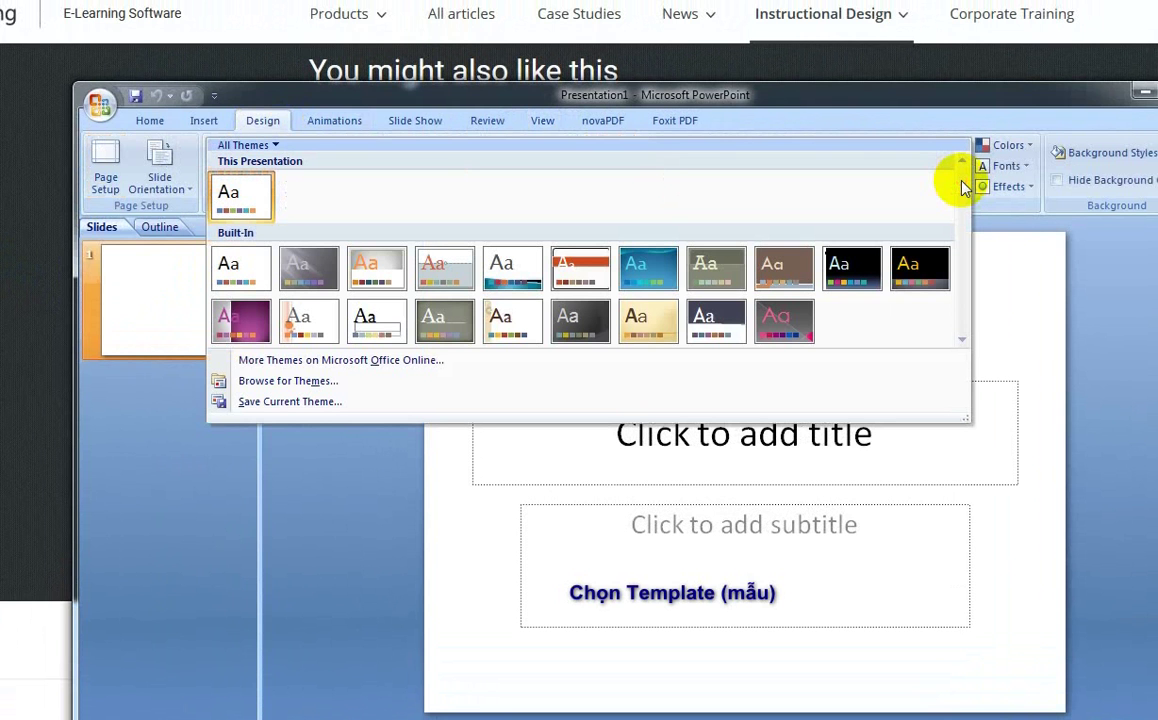
{"action": "left_click", "coordinate": [255, 332]}
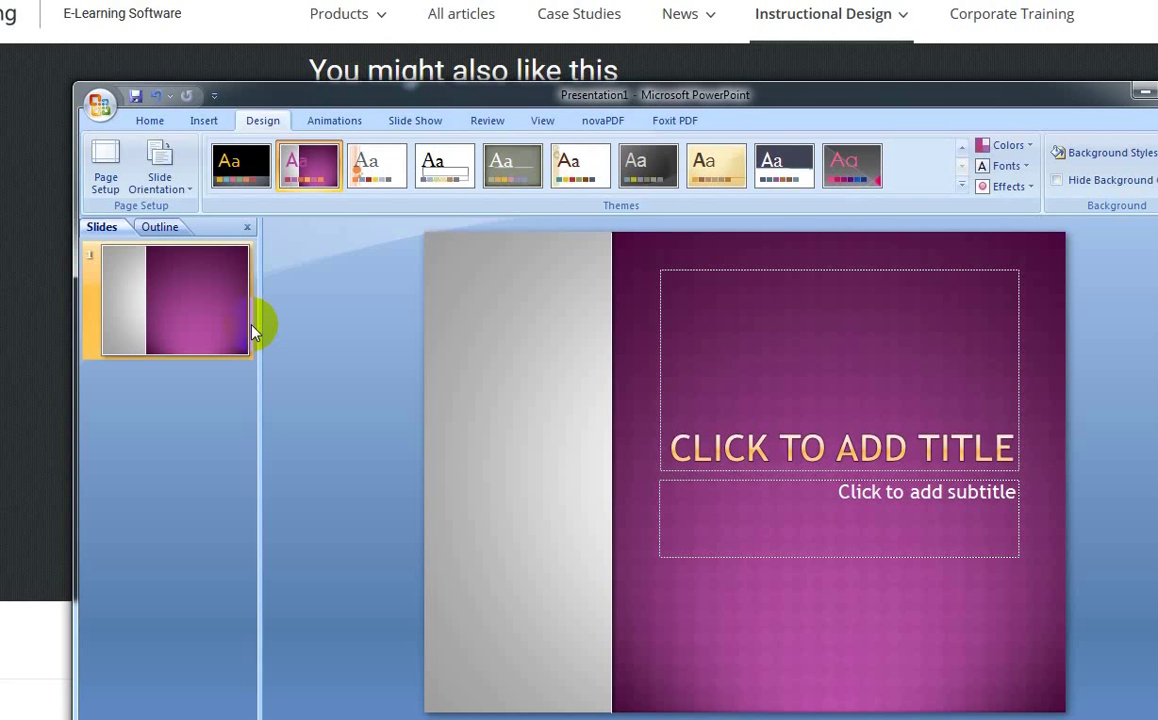
{"action": "left_click", "coordinate": [219, 390]}
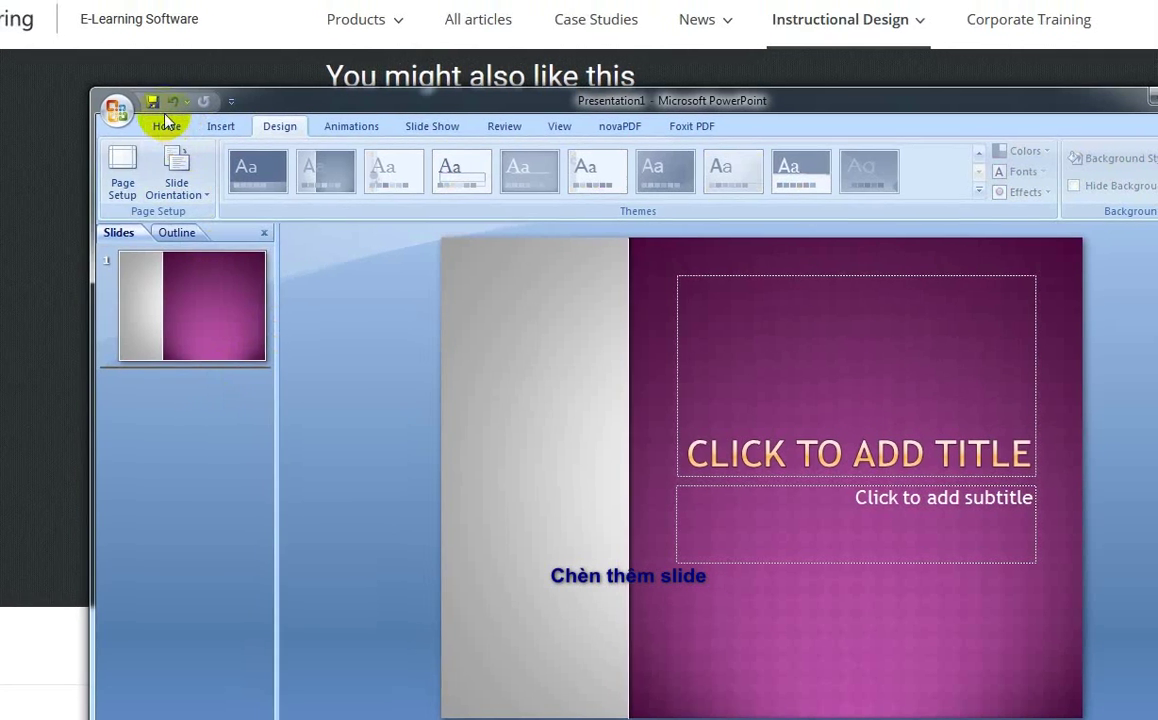
Add a Title and Content slide as slide 2.
{"action": "left_click", "coordinate": [188, 128]}
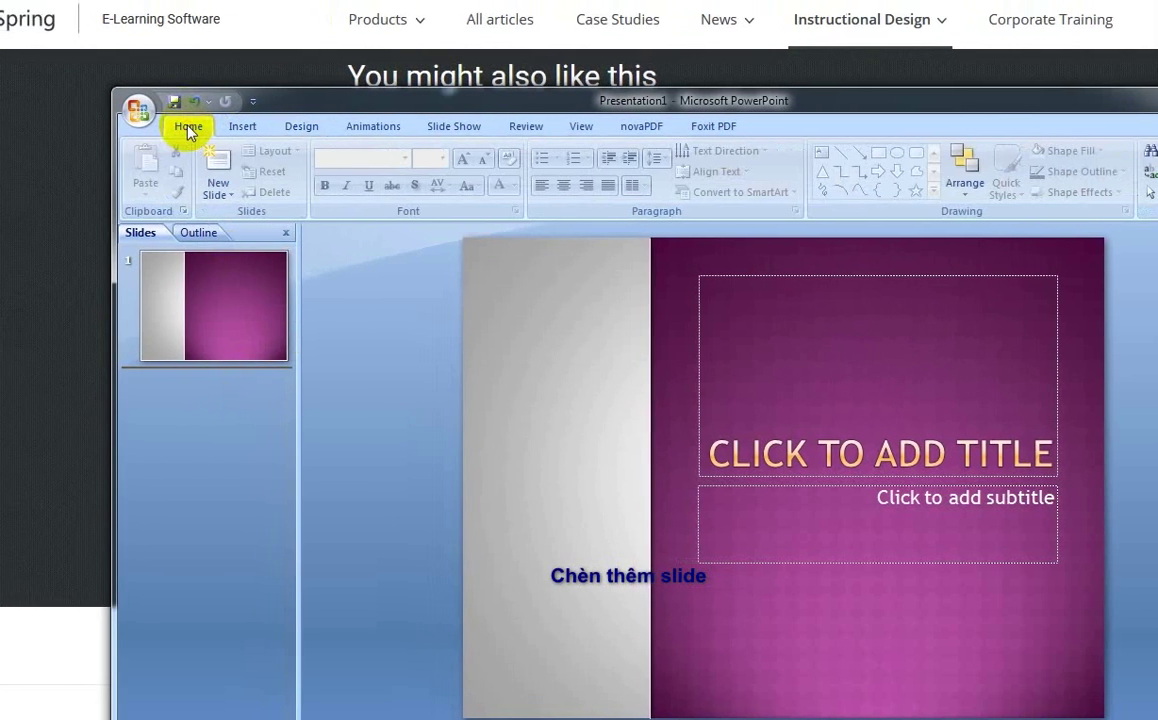
{"action": "left_click", "coordinate": [220, 194]}
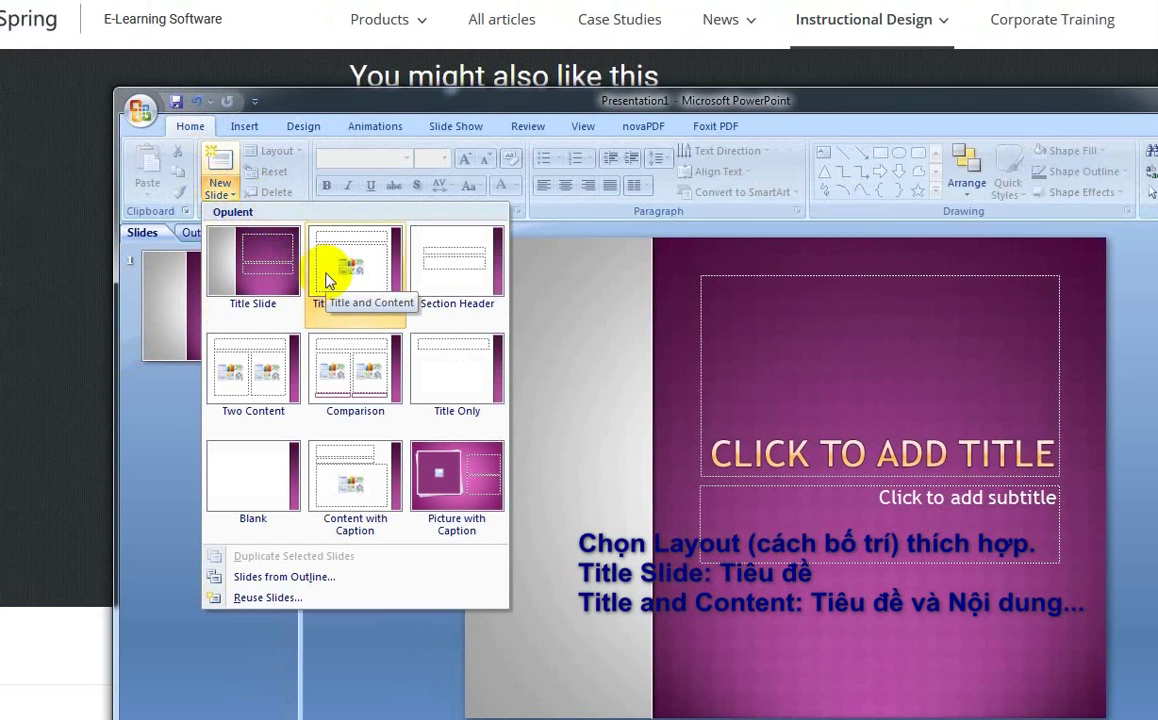
{"action": "left_click", "coordinate": [327, 281]}
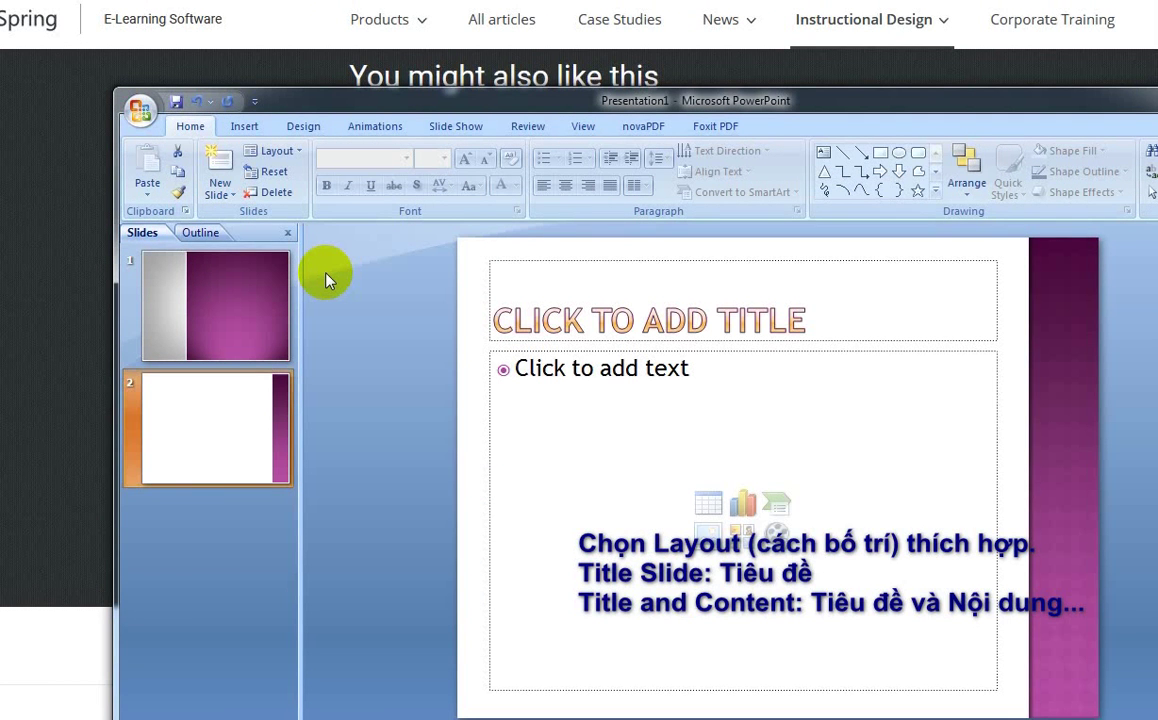
{"action": "left_click", "coordinate": [256, 511]}
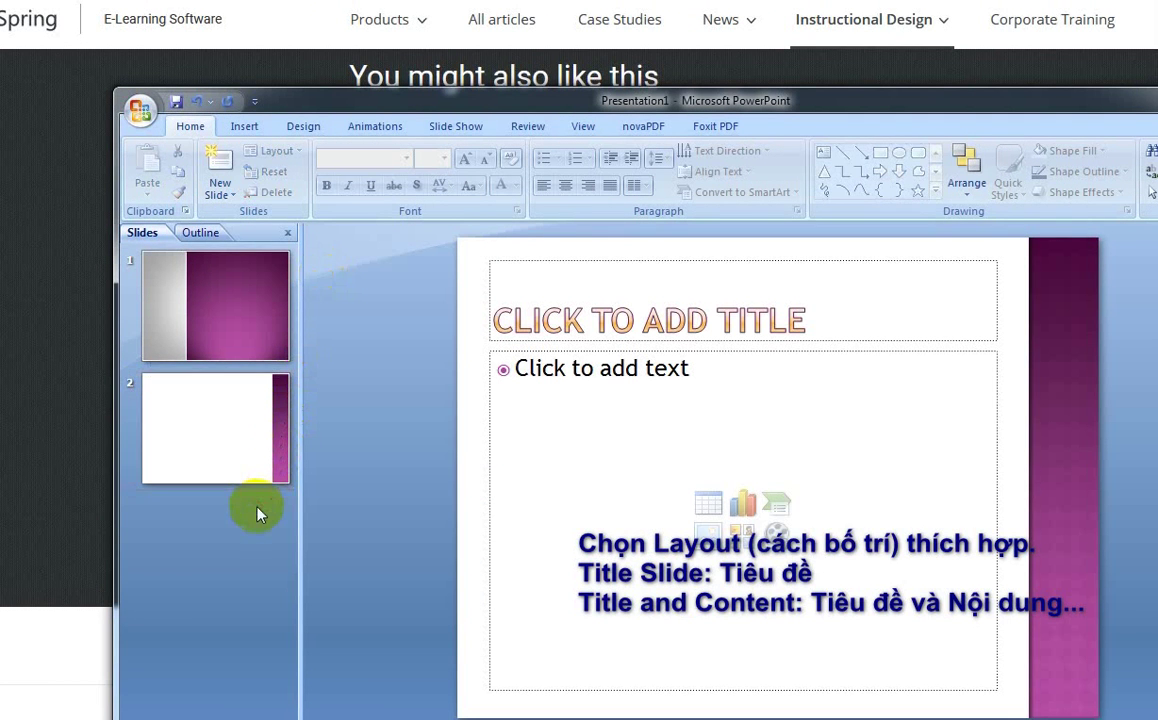
Add a Picture with Caption slide 3 and a Title Only slide 4.
{"action": "left_click", "coordinate": [220, 188]}
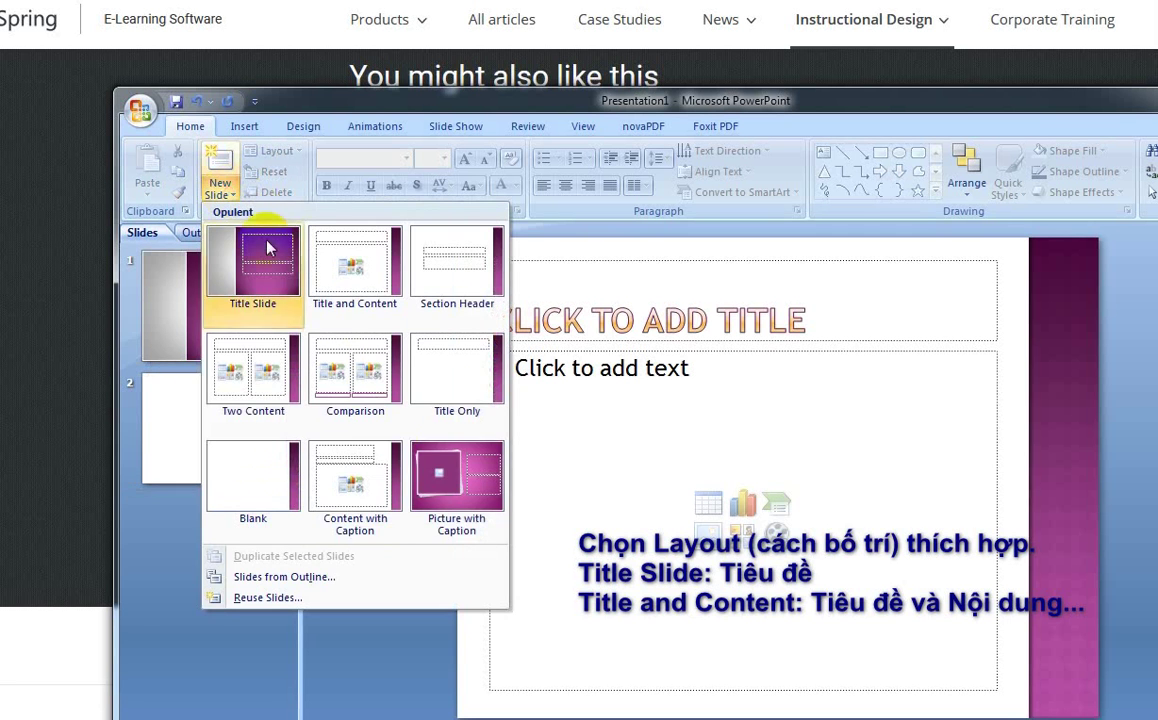
{"action": "left_click", "coordinate": [468, 482]}
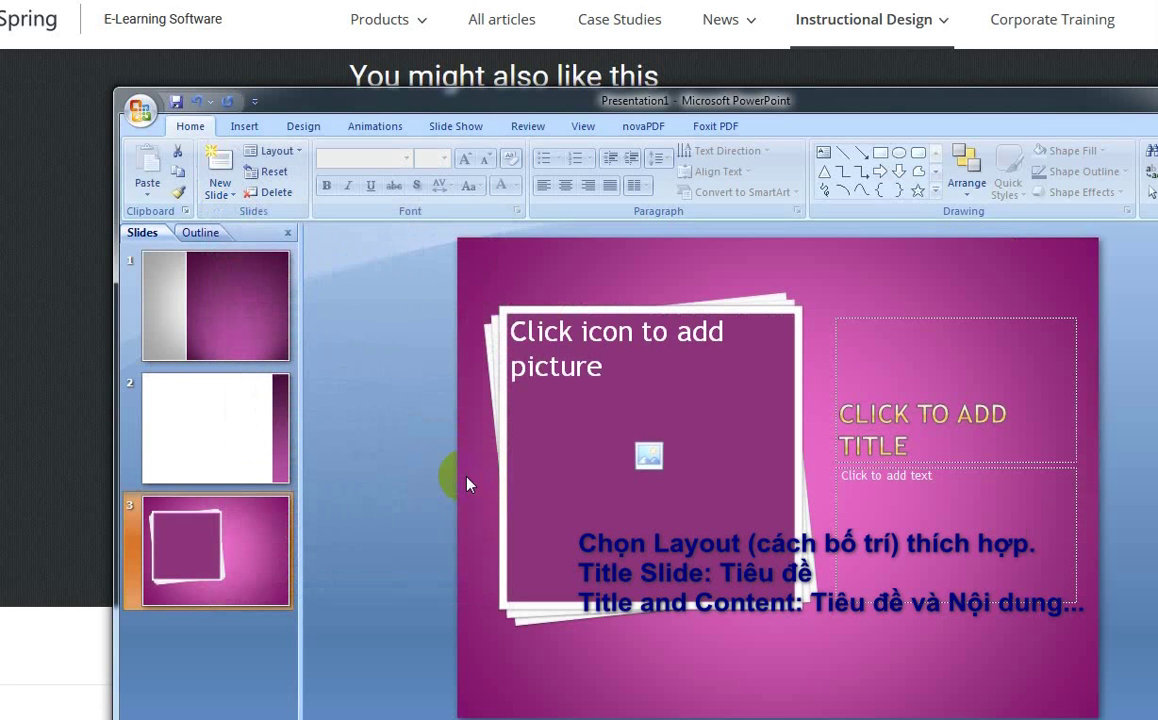
{"action": "left_click", "coordinate": [240, 608]}
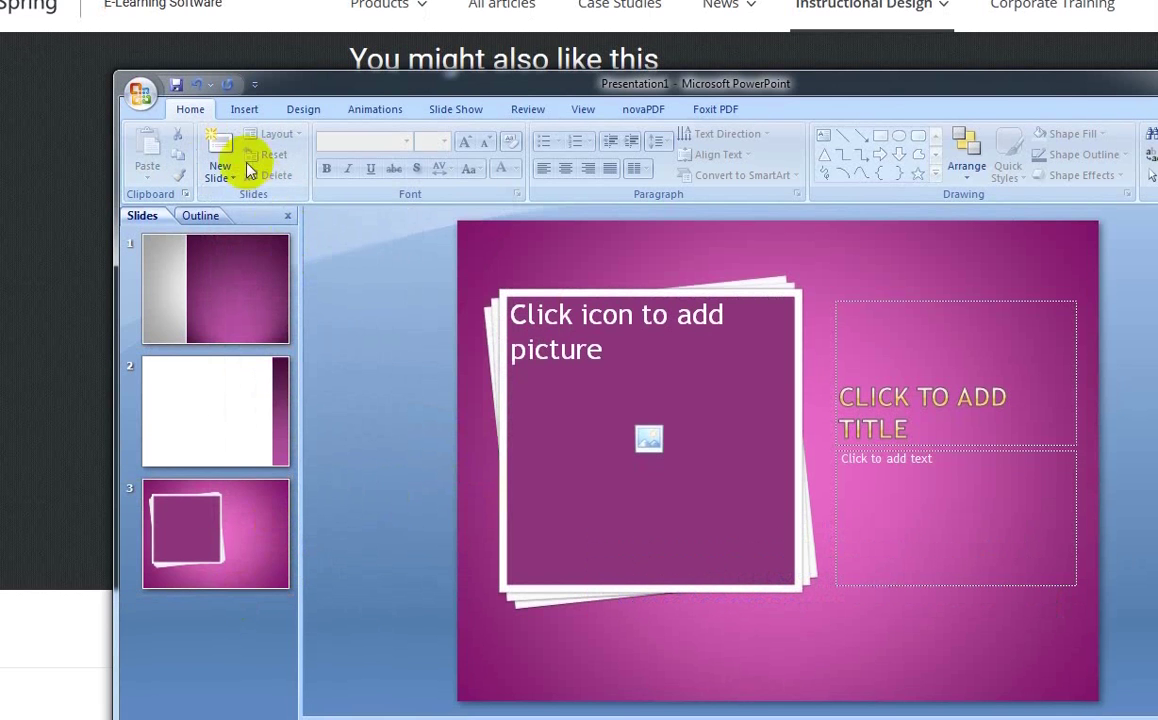
{"action": "left_click", "coordinate": [215, 175]}
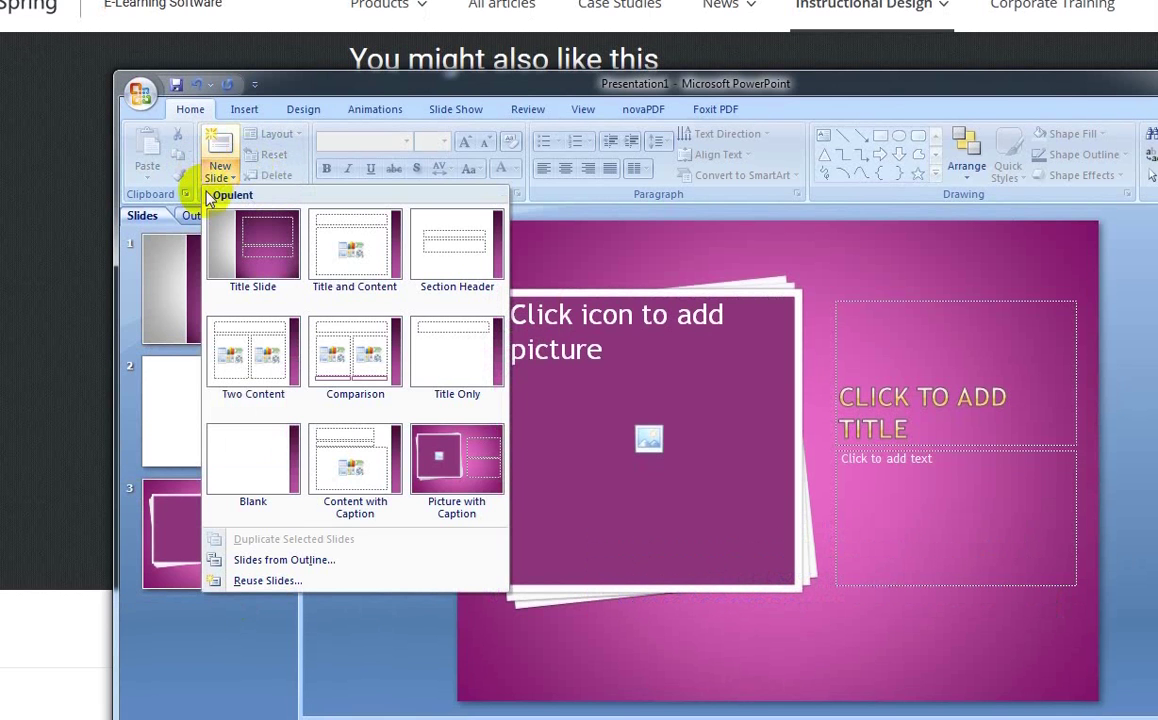
{"action": "left_click", "coordinate": [450, 360]}
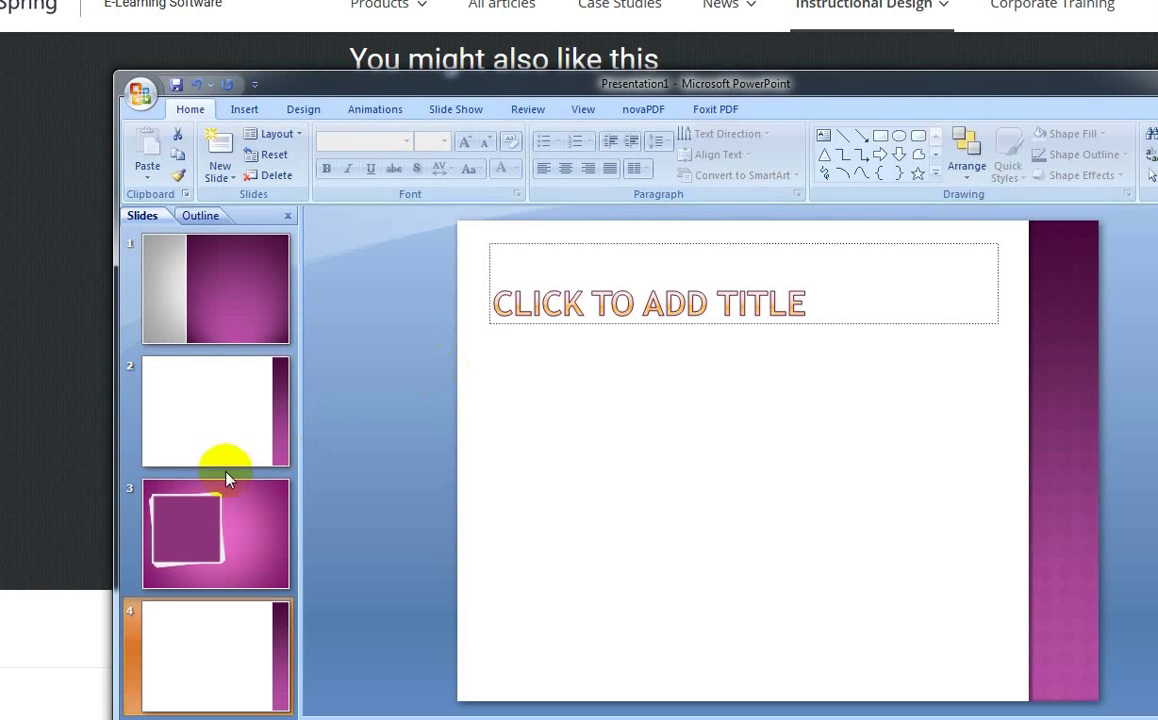
Insert another Picture with Caption slide directly after slide 1.
{"action": "left_click", "coordinate": [227, 478]}
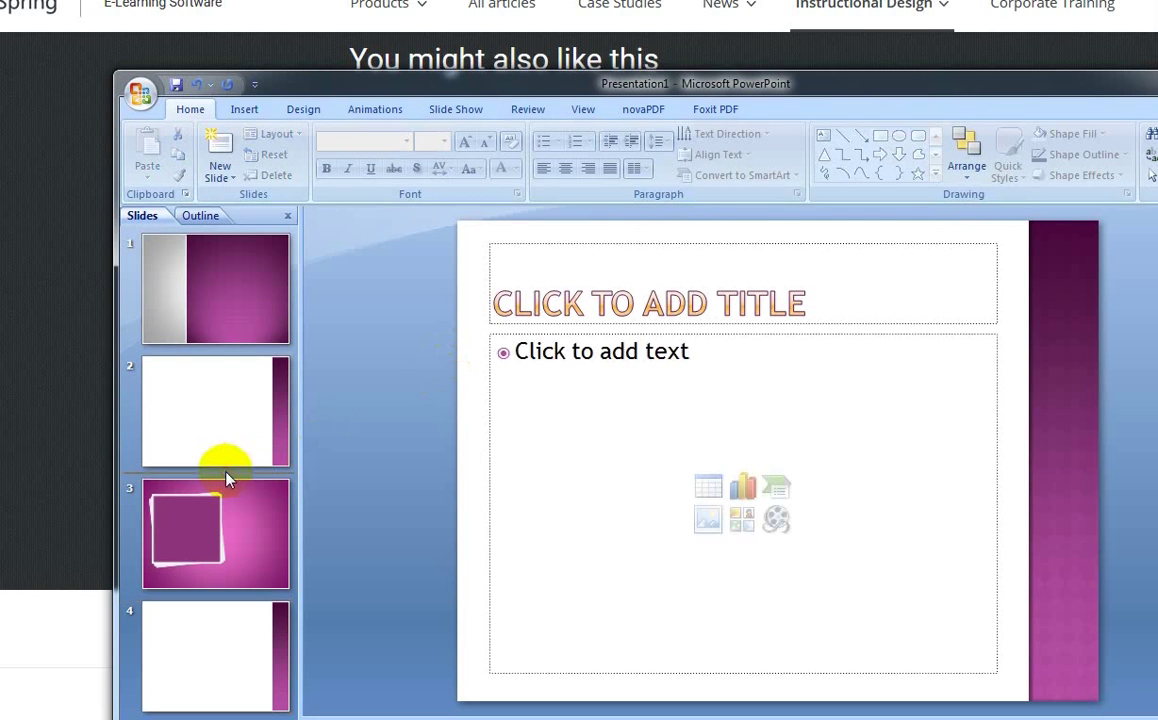
{"action": "left_click", "coordinate": [253, 350]}
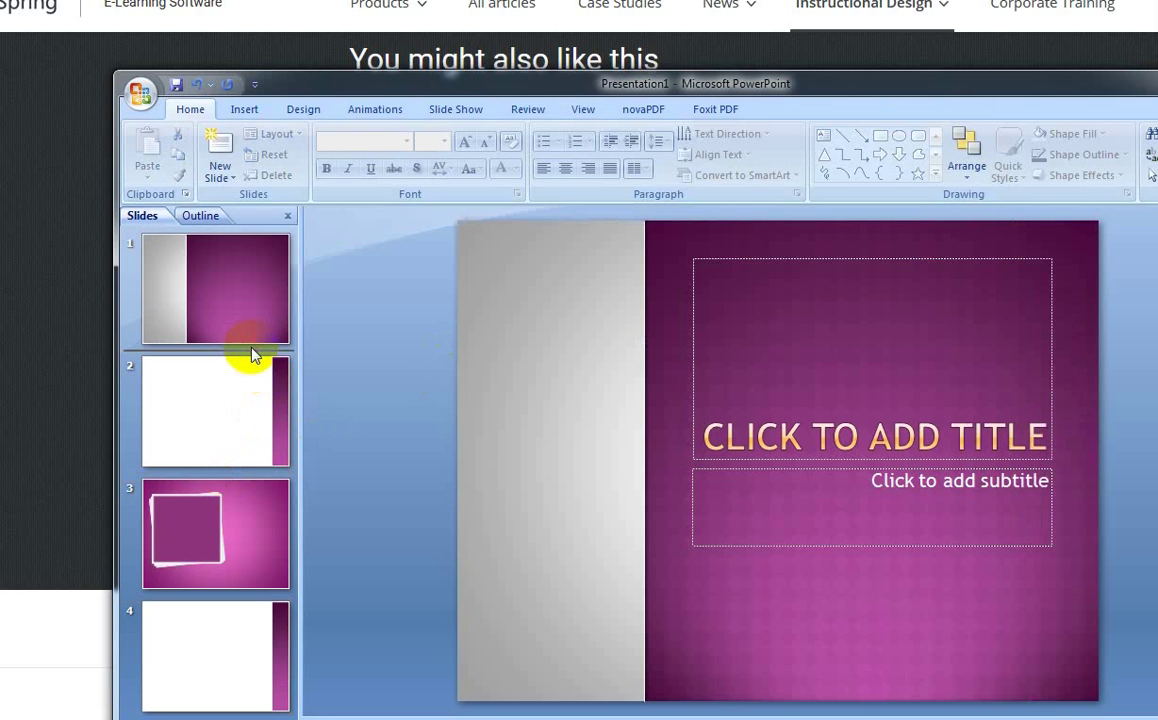
{"action": "left_click", "coordinate": [236, 178]}
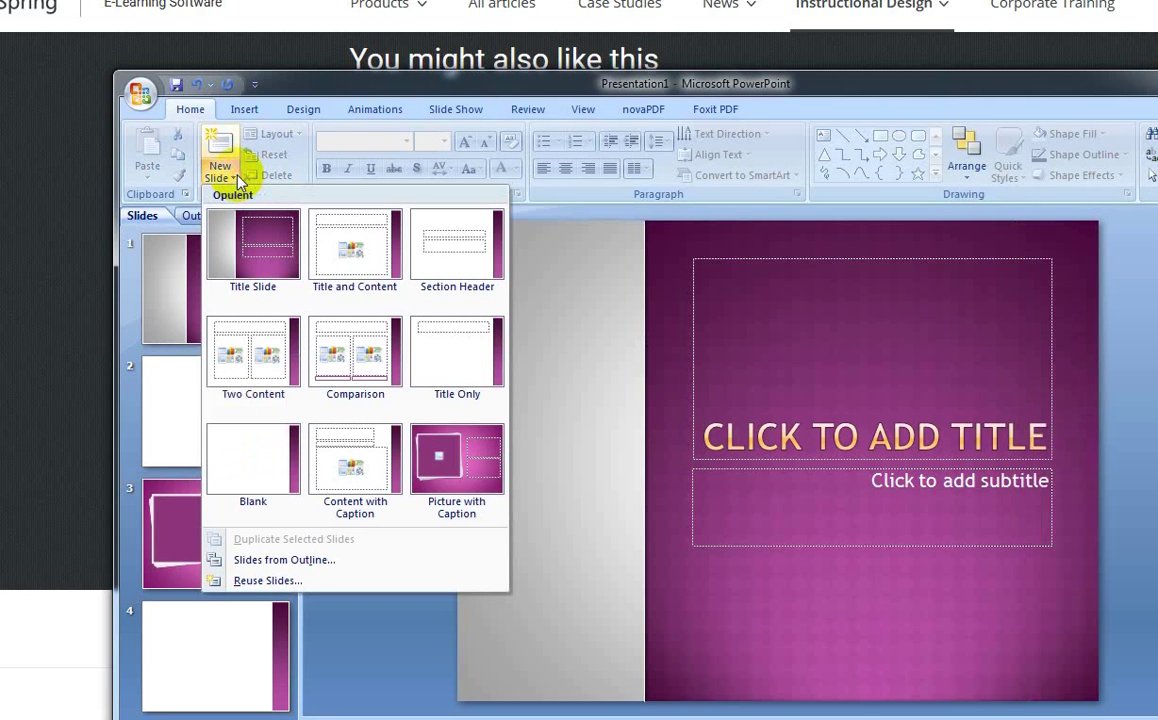
{"action": "left_click", "coordinate": [455, 462]}
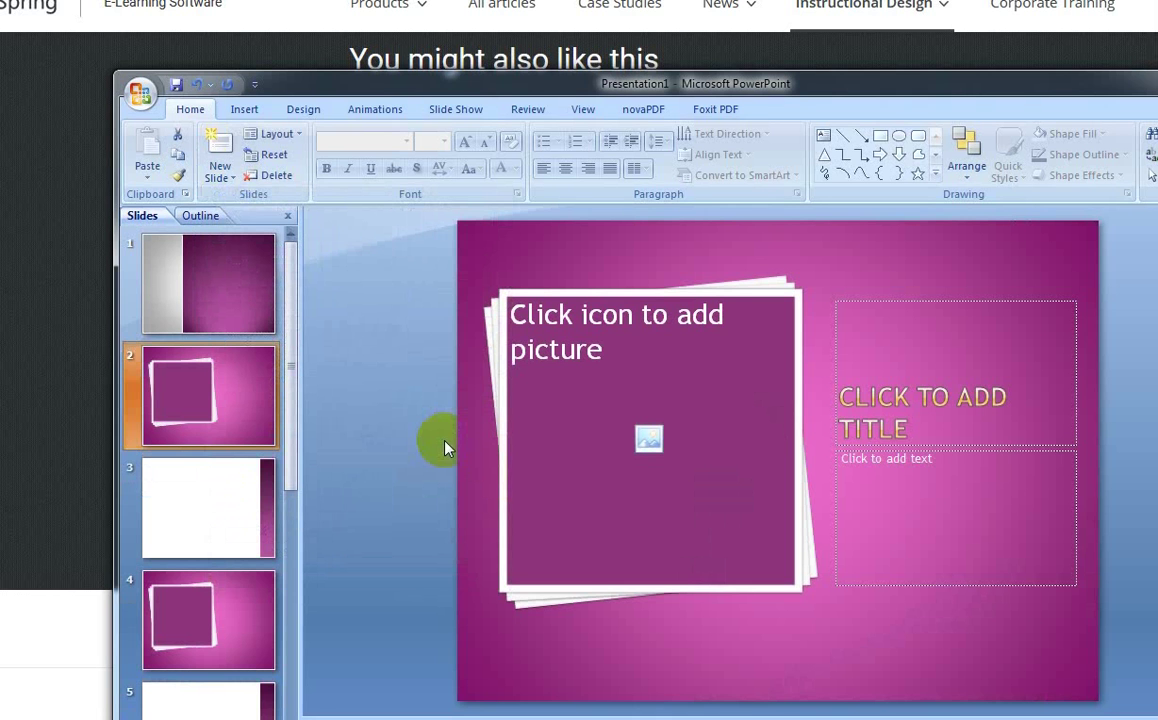
{"action": "left_click", "coordinate": [228, 413]}
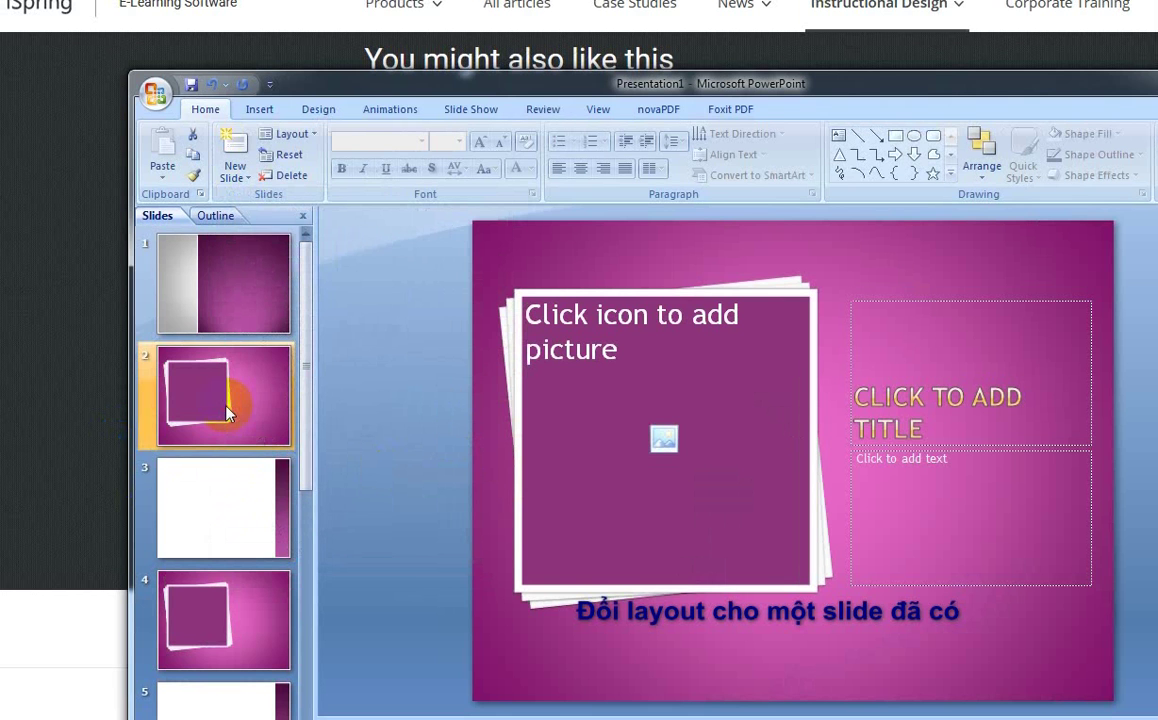
Switch slide 2's layout from Picture with Caption to Title and Content.
{"action": "left_click", "coordinate": [283, 135]}
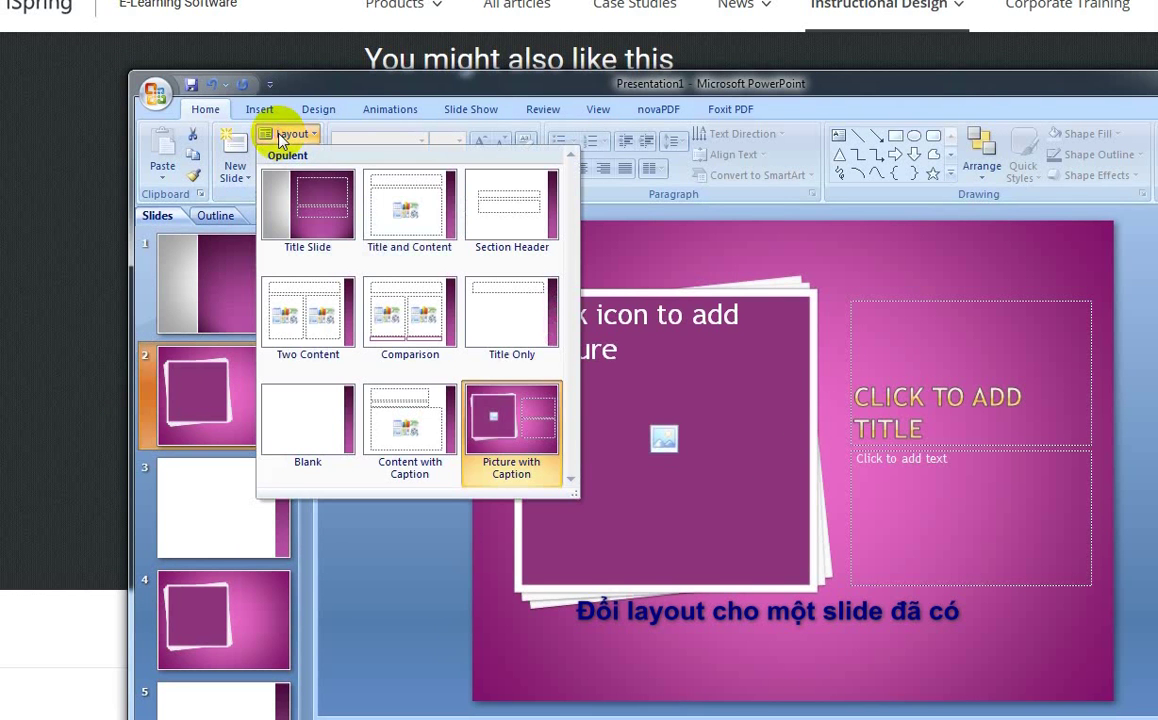
{"action": "left_click", "coordinate": [404, 212]}
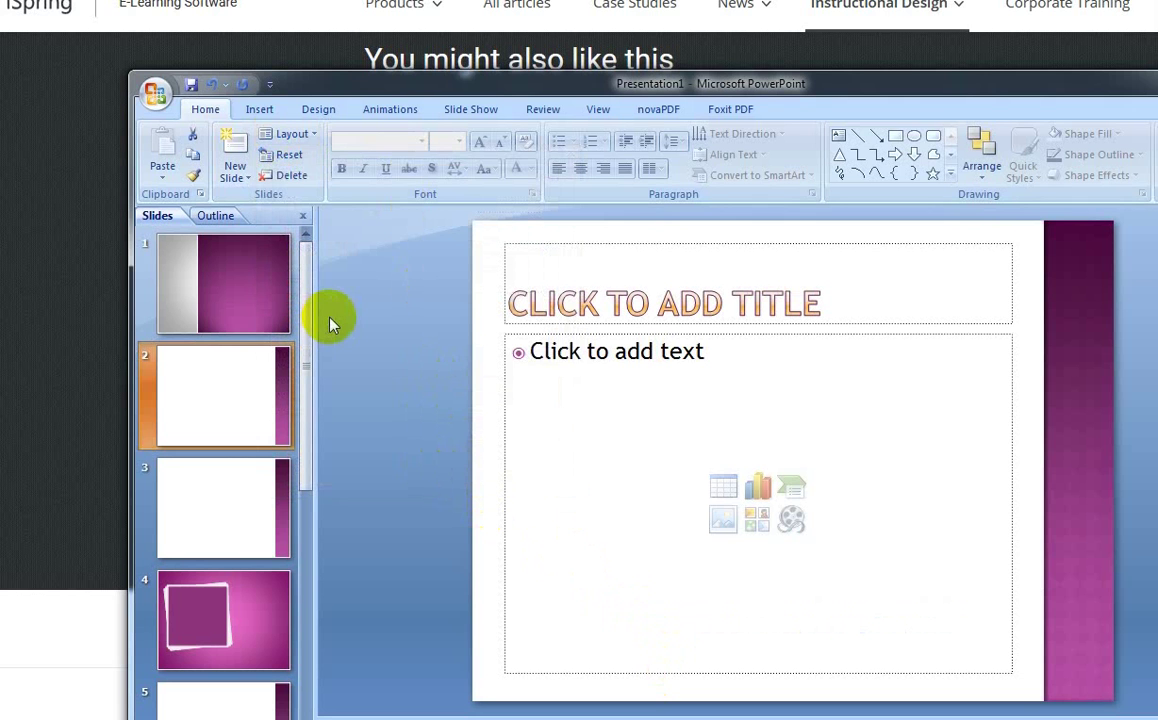
Delete the blank slides 3 and 2, then duplicate the Picture with Caption slide.
{"action": "right_click", "coordinate": [213, 398]}
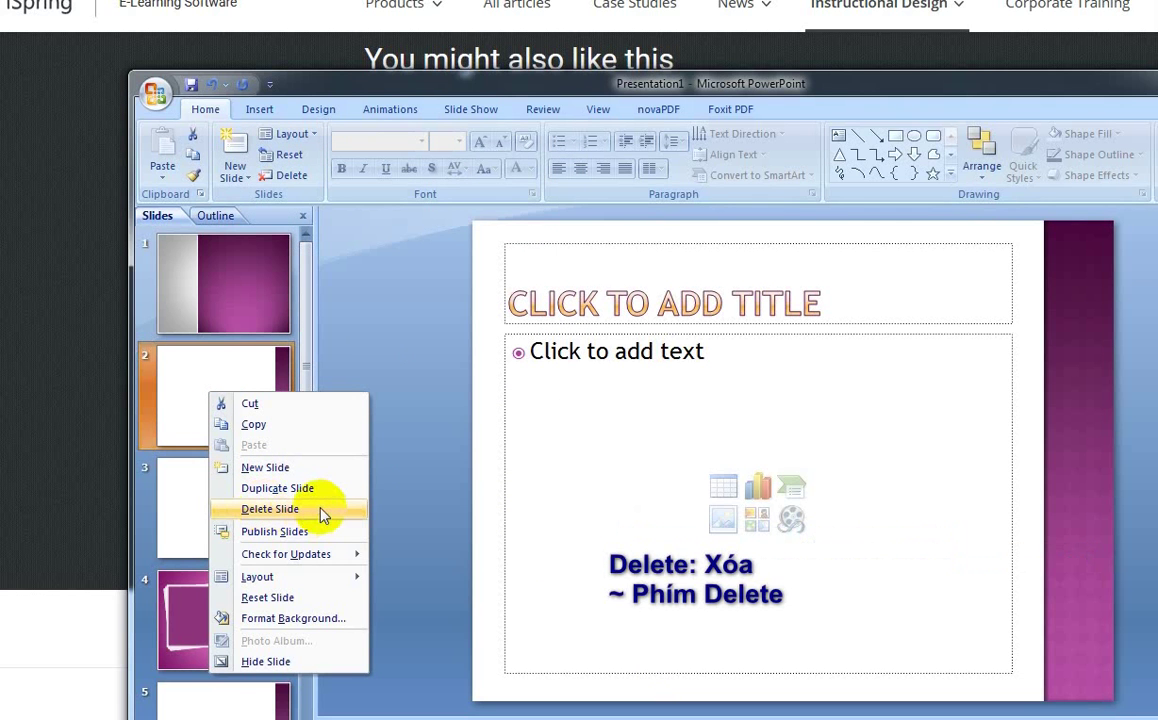
{"action": "left_click", "coordinate": [322, 515]}
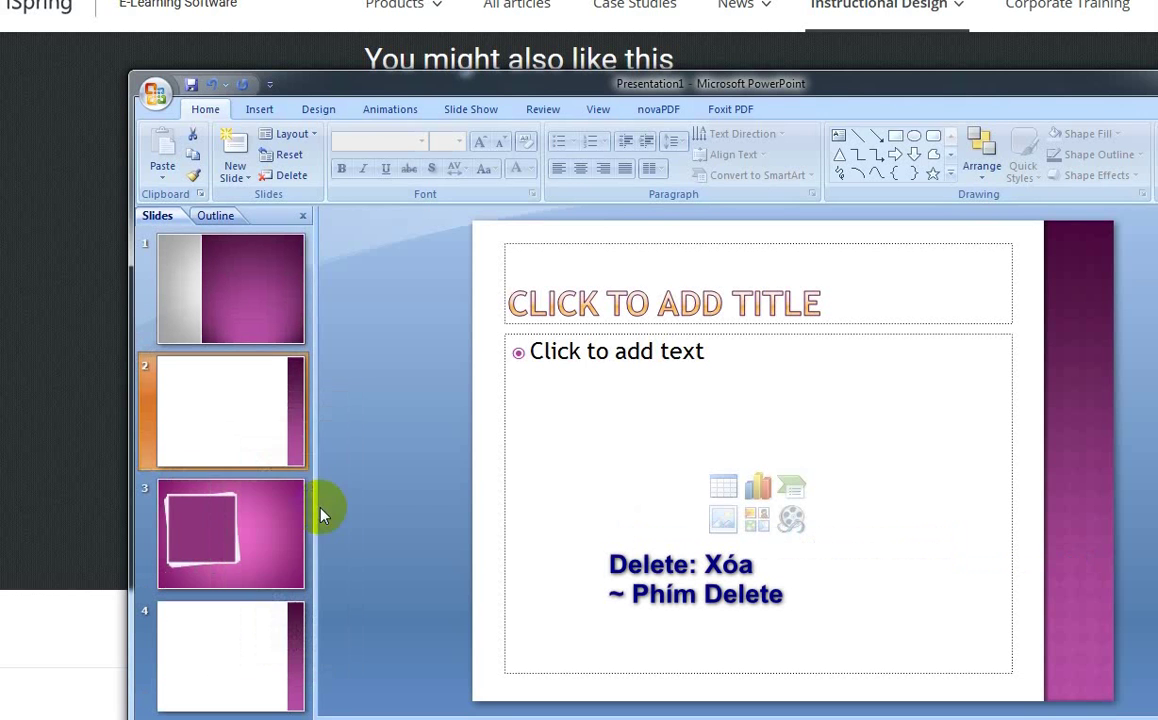
{"action": "right_click", "coordinate": [255, 405]}
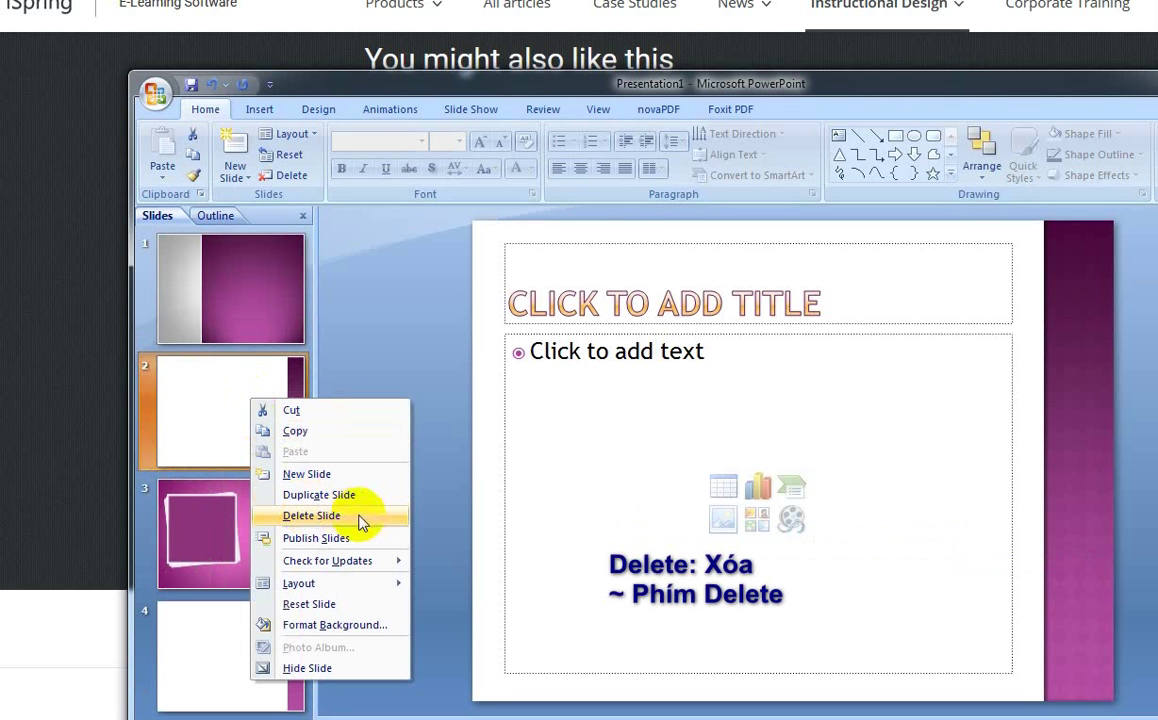
{"action": "left_click", "coordinate": [362, 523]}
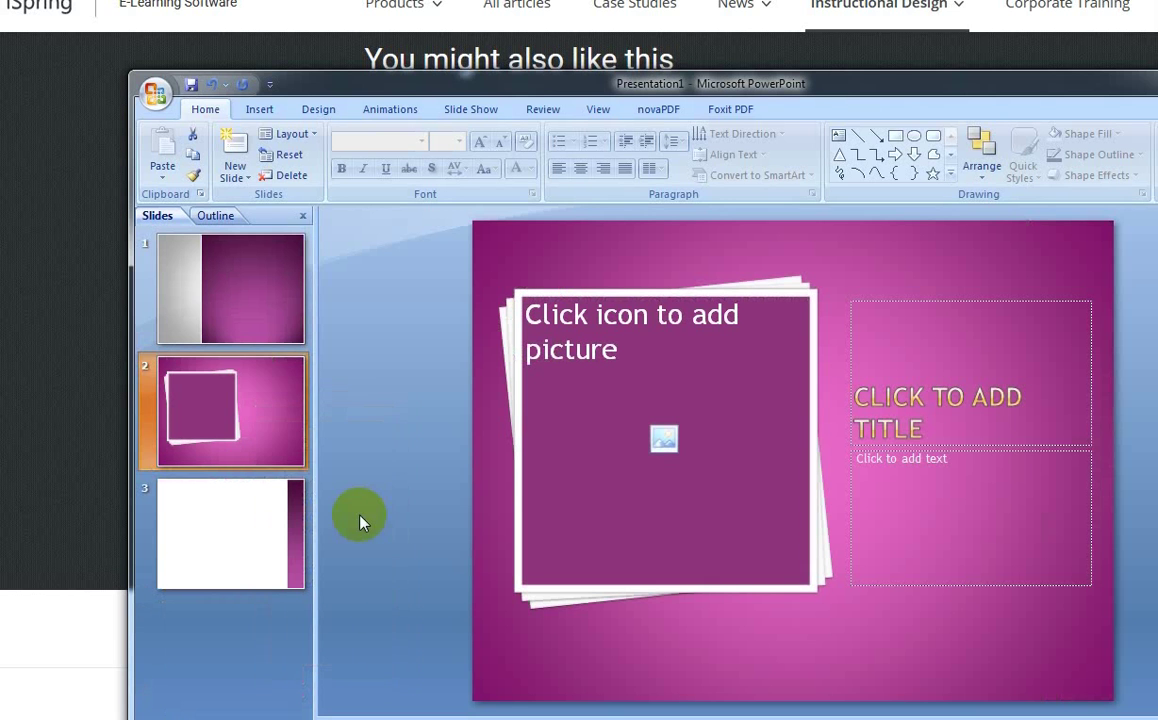
{"action": "right_click", "coordinate": [268, 414]}
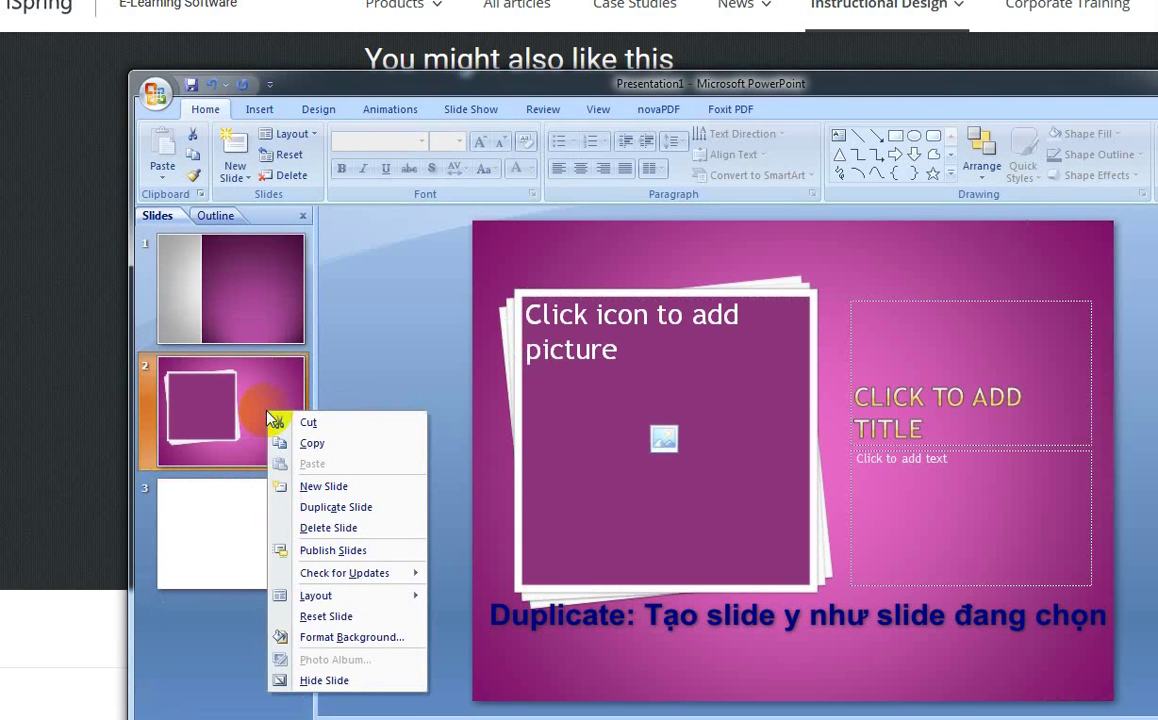
{"action": "left_click", "coordinate": [314, 506]}
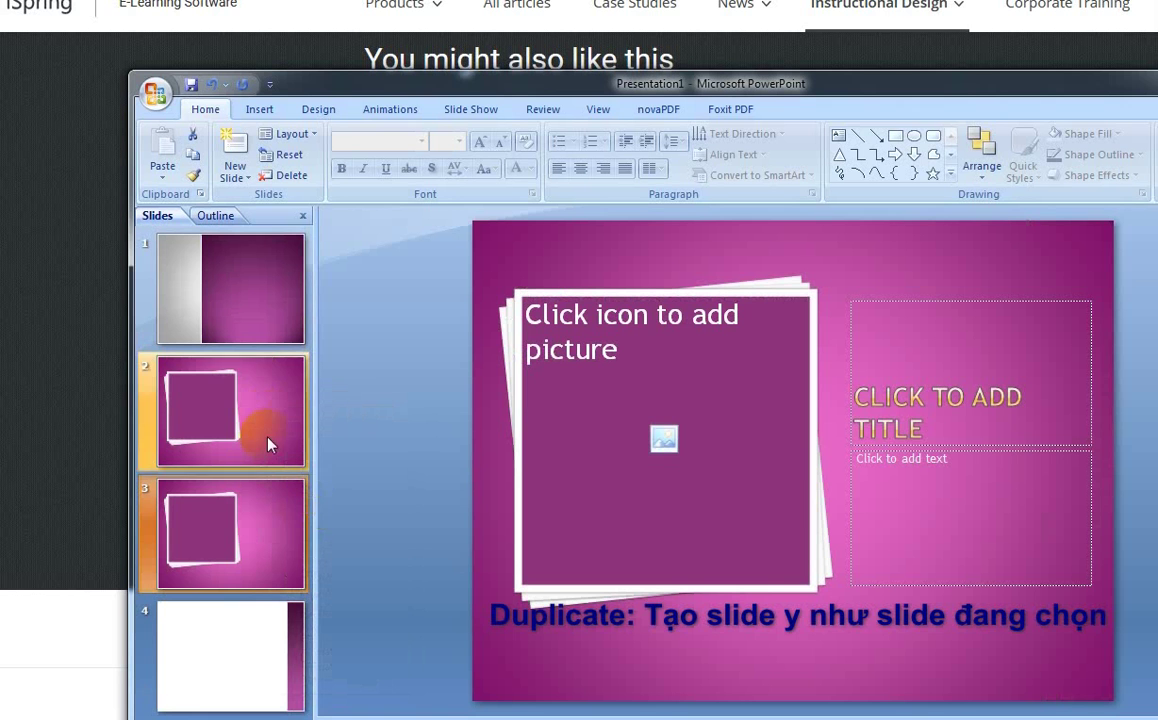
Apply the Title and Content layout to slide 2 through its right-click Layout menu.
{"action": "right_click", "coordinate": [226, 398]}
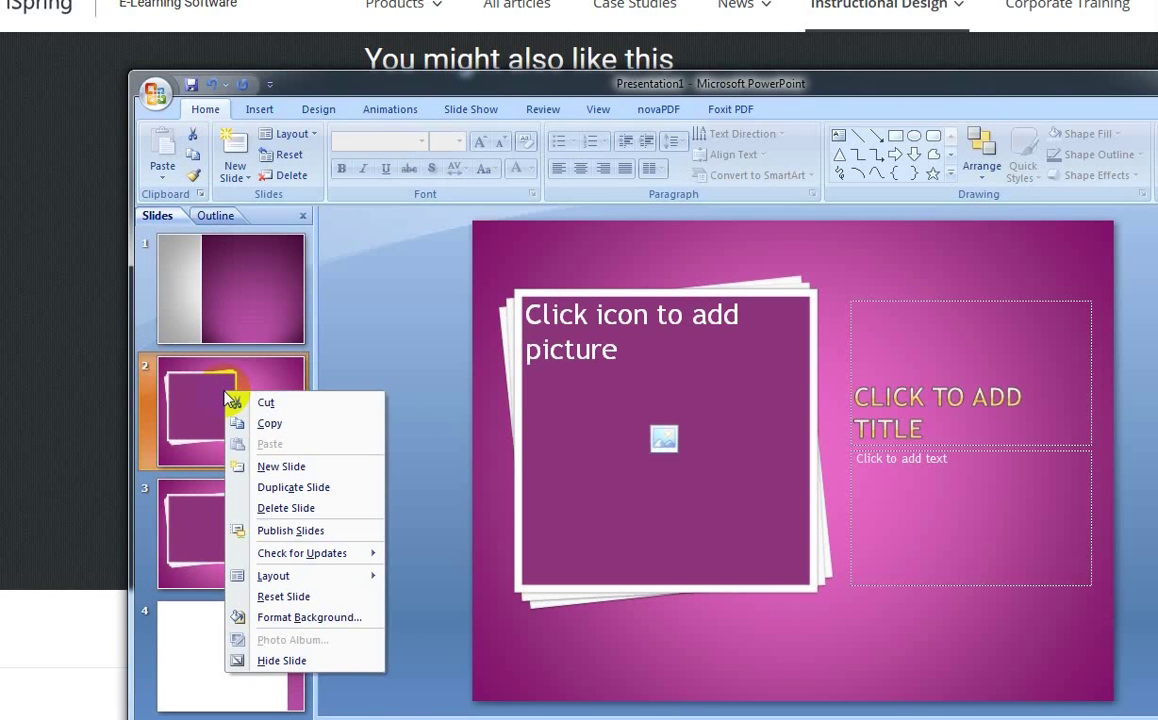
{"action": "mouse_move", "coordinate": [300, 578]}
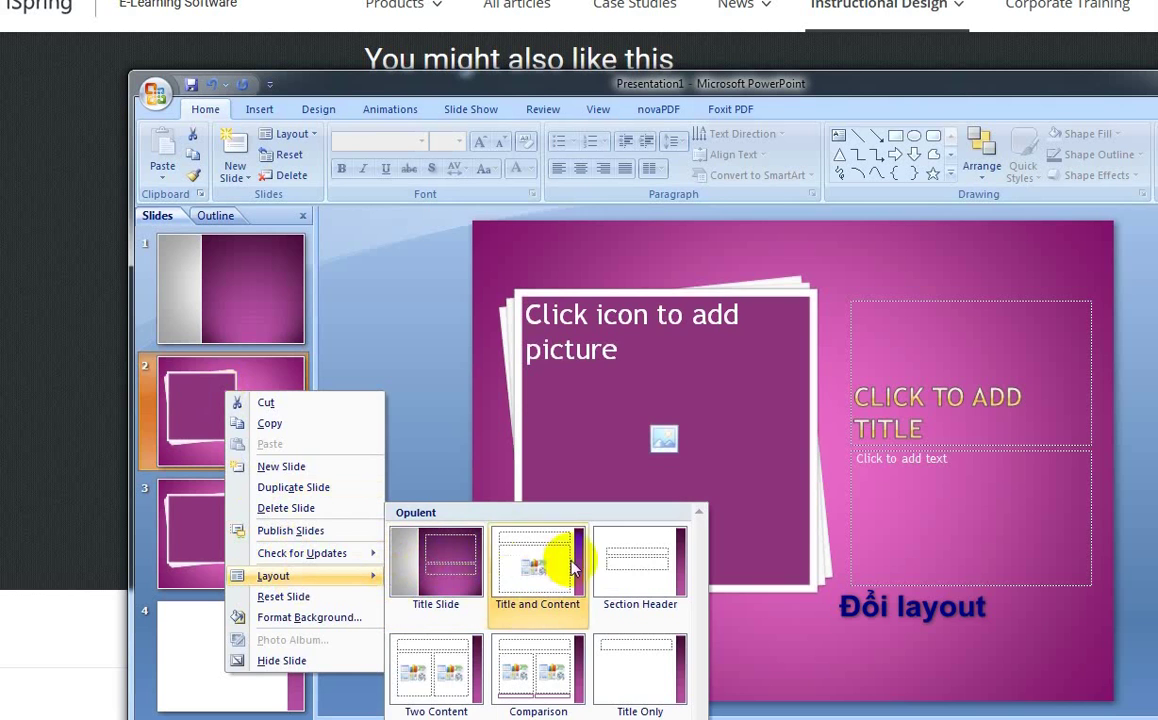
{"action": "left_click", "coordinate": [553, 562]}
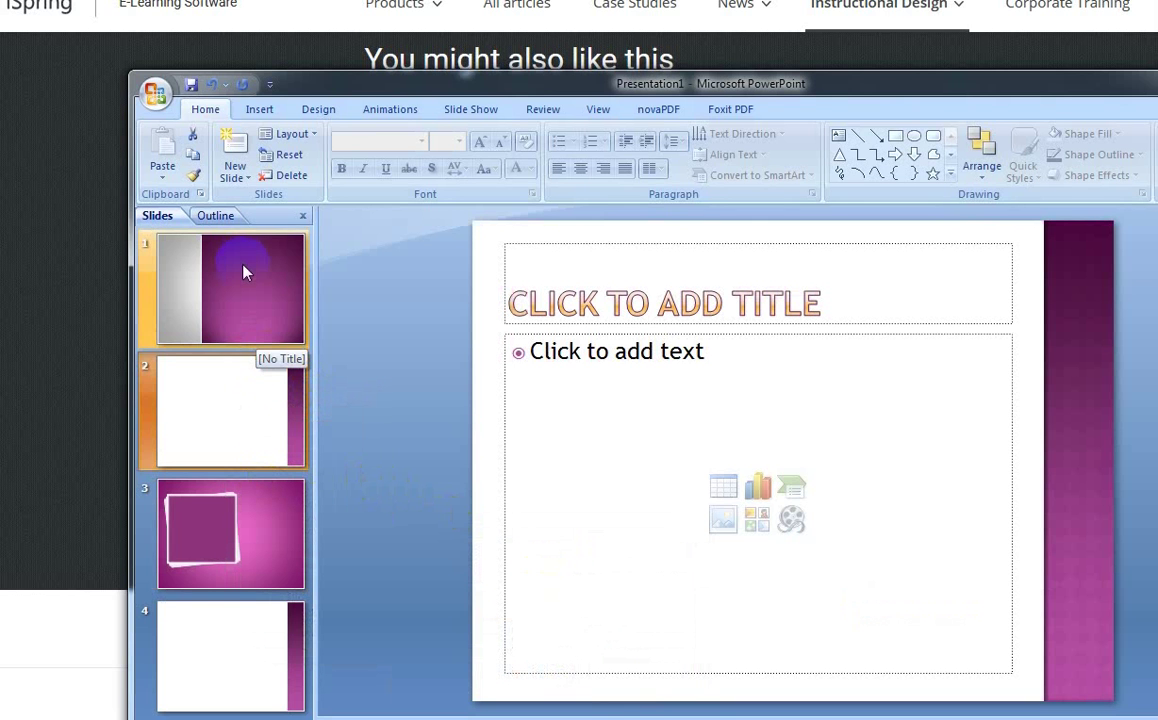
{"action": "left_click", "coordinate": [241, 405]}
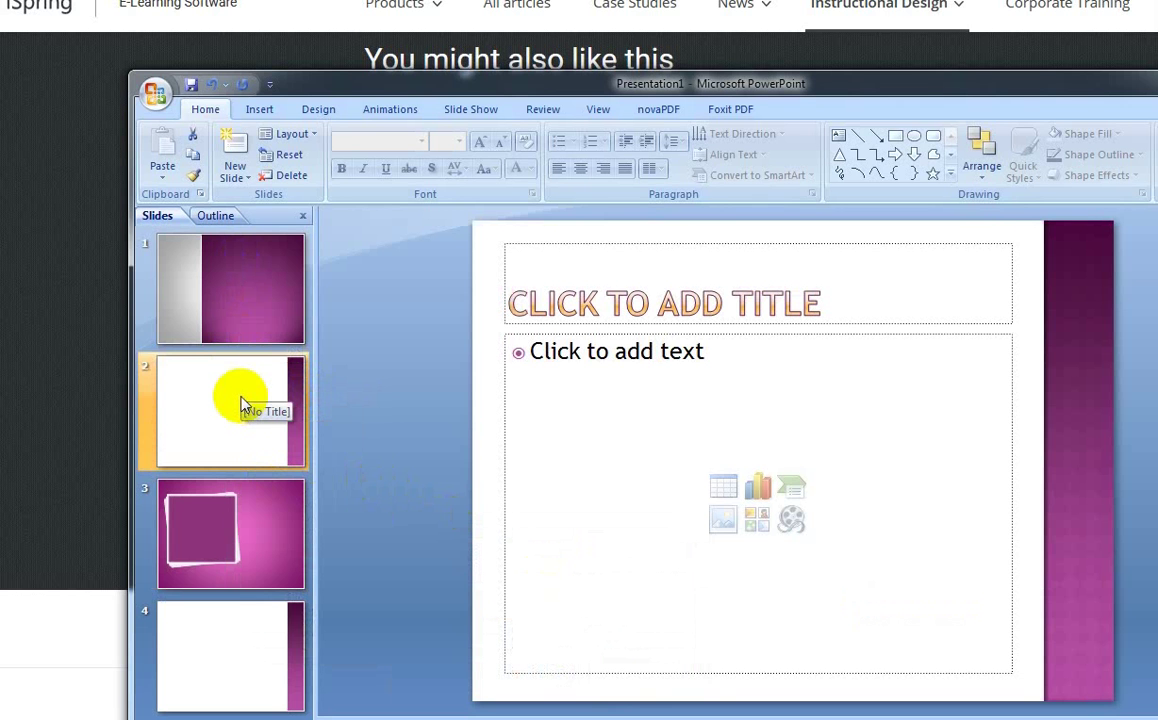
{"action": "right_click", "coordinate": [255, 537]}
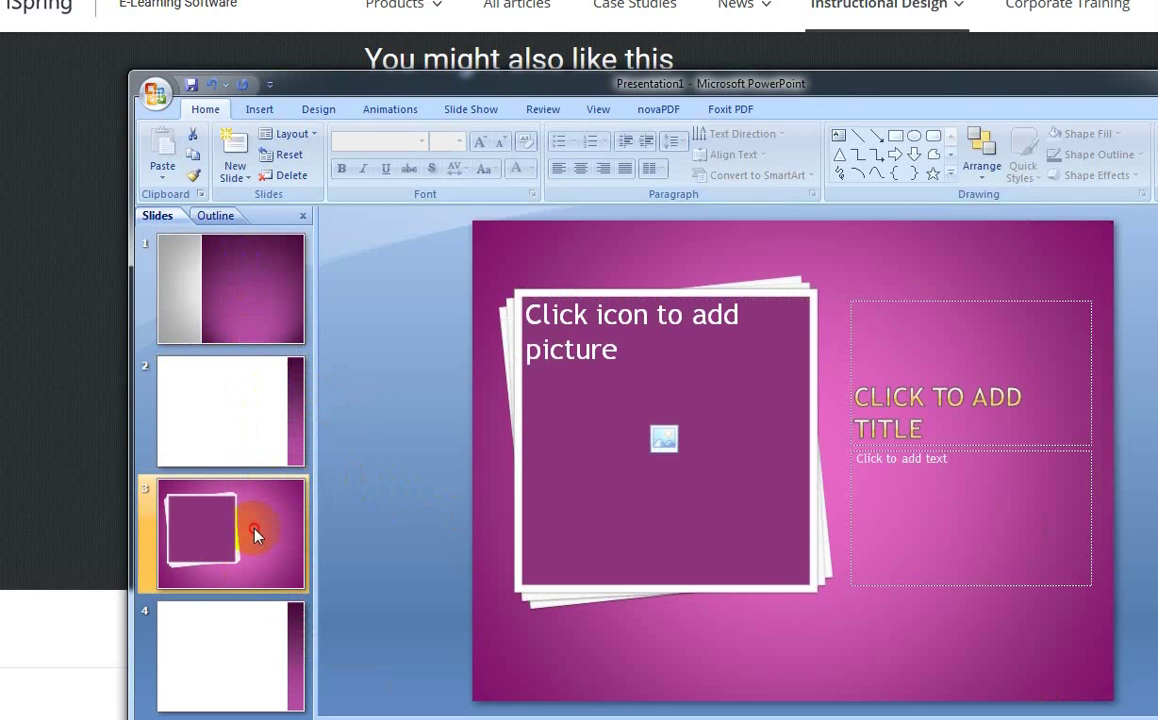
Drag the Picture with Caption slide thumbnail so it ends up as slide 4.
{"action": "left_click_drag", "start_coordinate": [255, 537], "coordinate": [262, 367]}
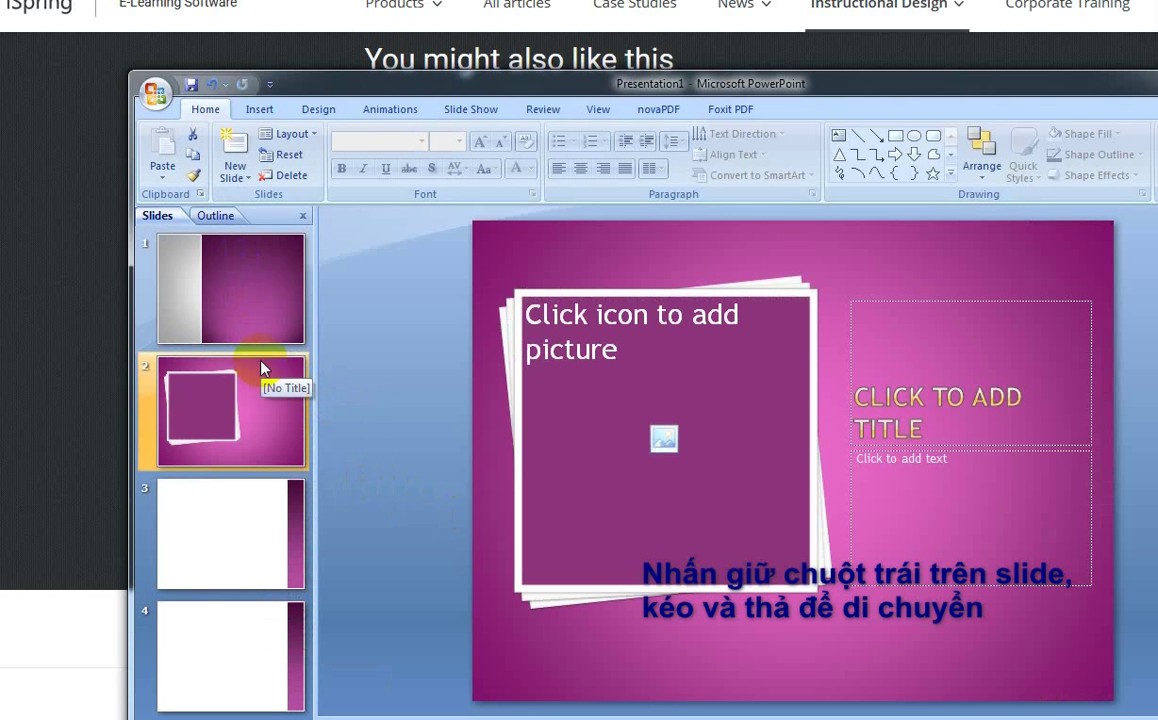
{"action": "scroll", "coordinate": [266, 574], "scroll_direction": "down", "scroll_amount": 1}
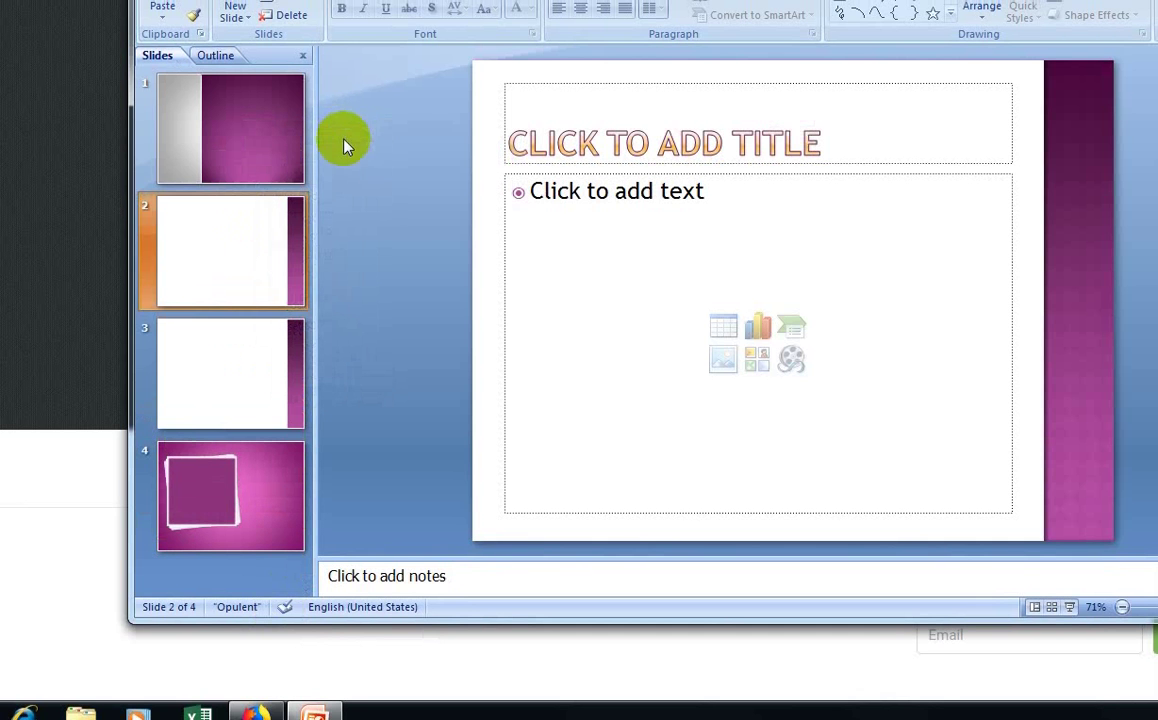
Paste the copied picture-frame slide between slides 2 and 3 as the new slide 3.
{"action": "right_click", "coordinate": [254, 319]}
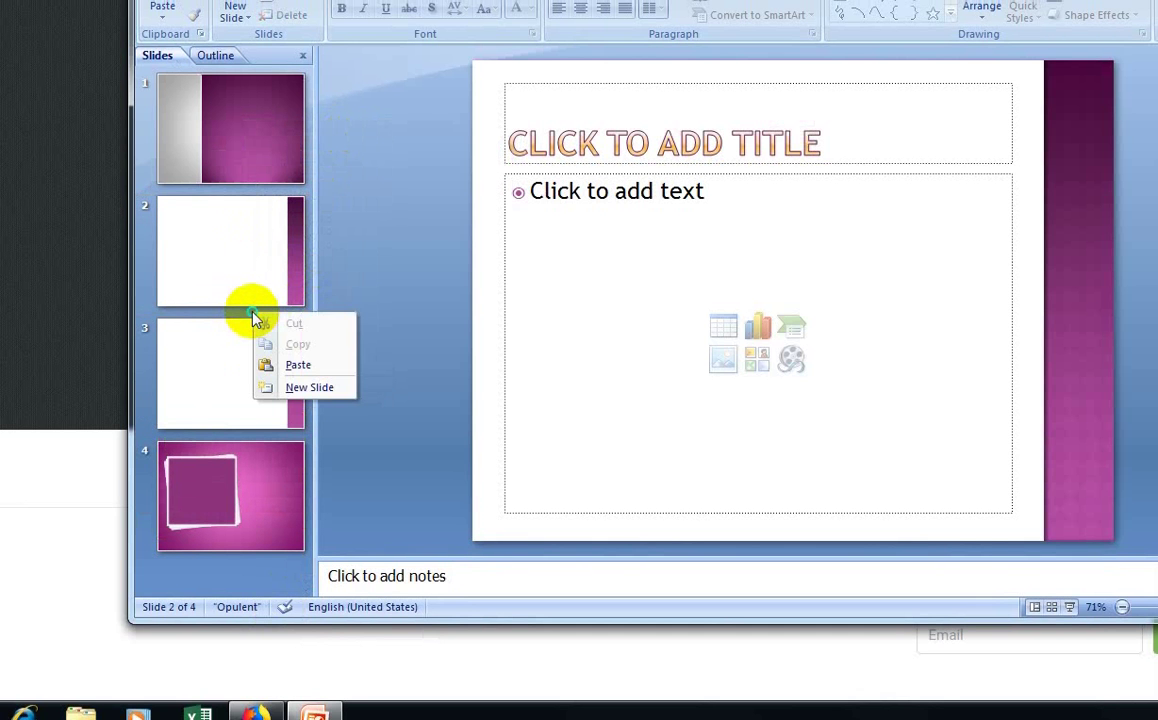
{"action": "left_click", "coordinate": [280, 365]}
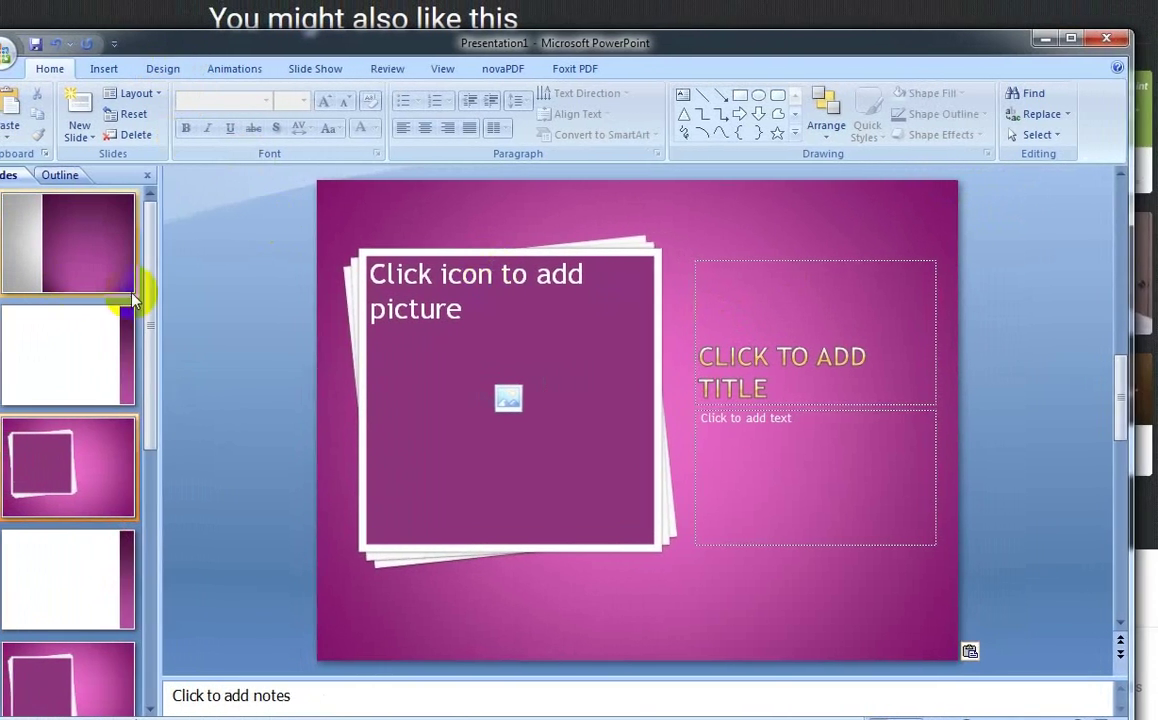
Type POWER POINT INTRO into slide 1's title placeholder.
{"action": "left_click", "coordinate": [112, 240]}
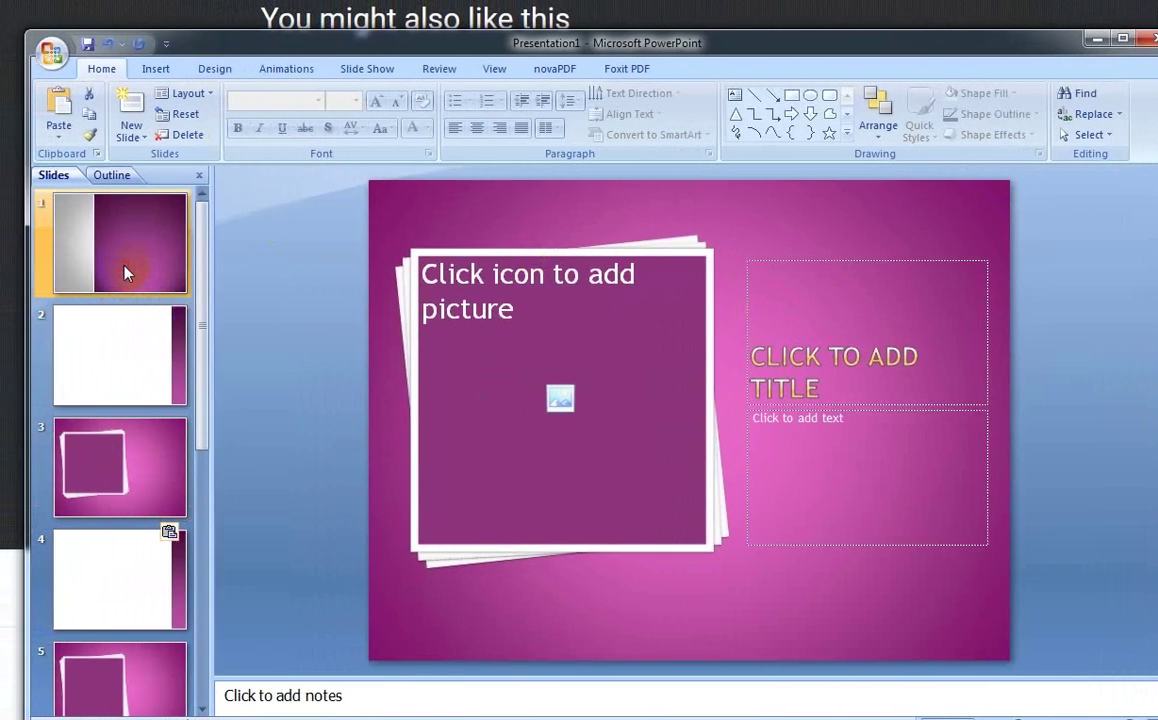
{"action": "left_click", "coordinate": [769, 371]}
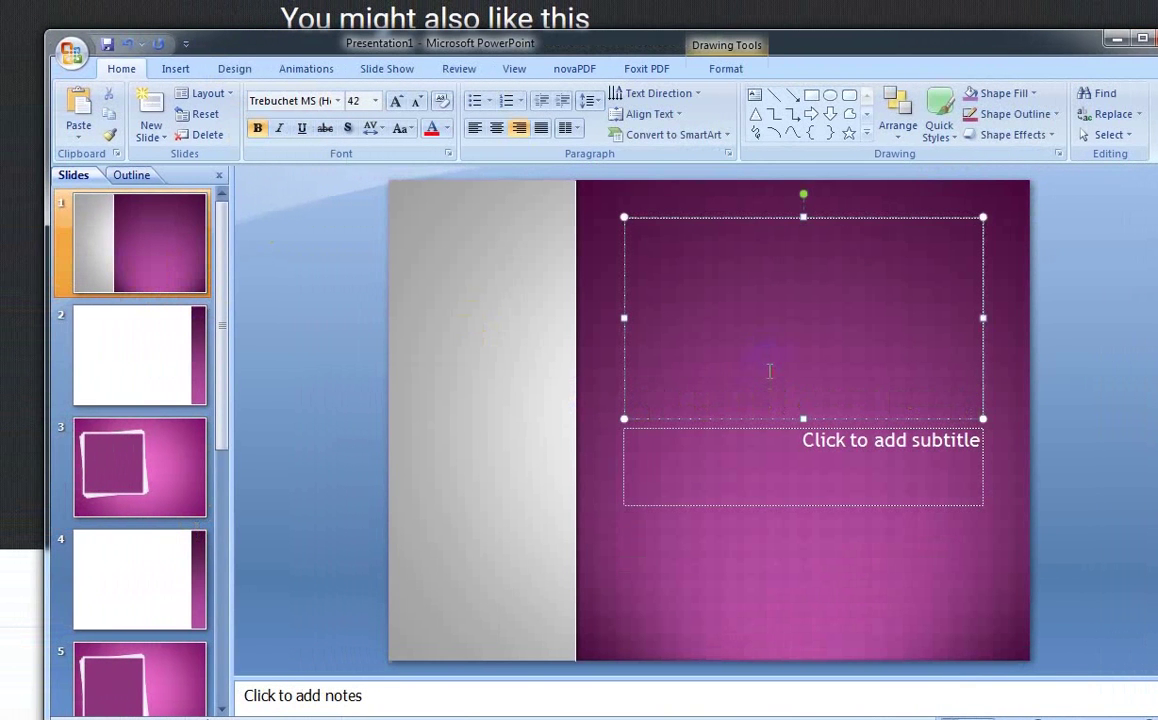
{"action": "type", "text": "PO"}
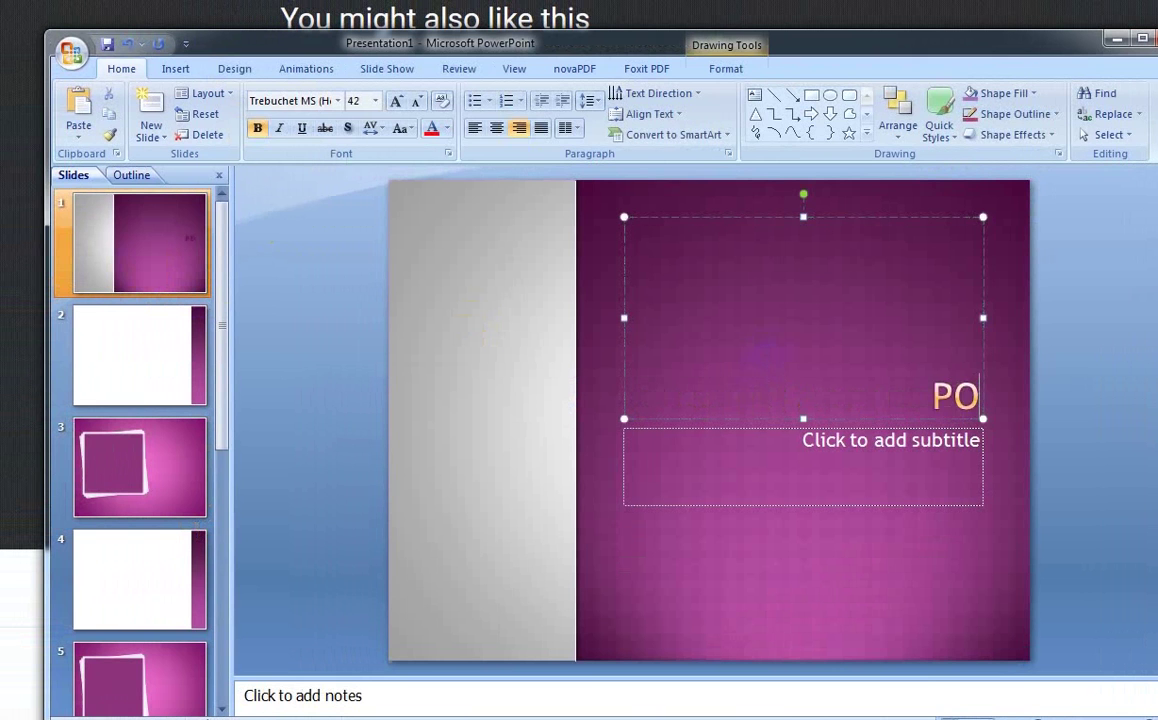
{"action": "type", "text": "WER"}
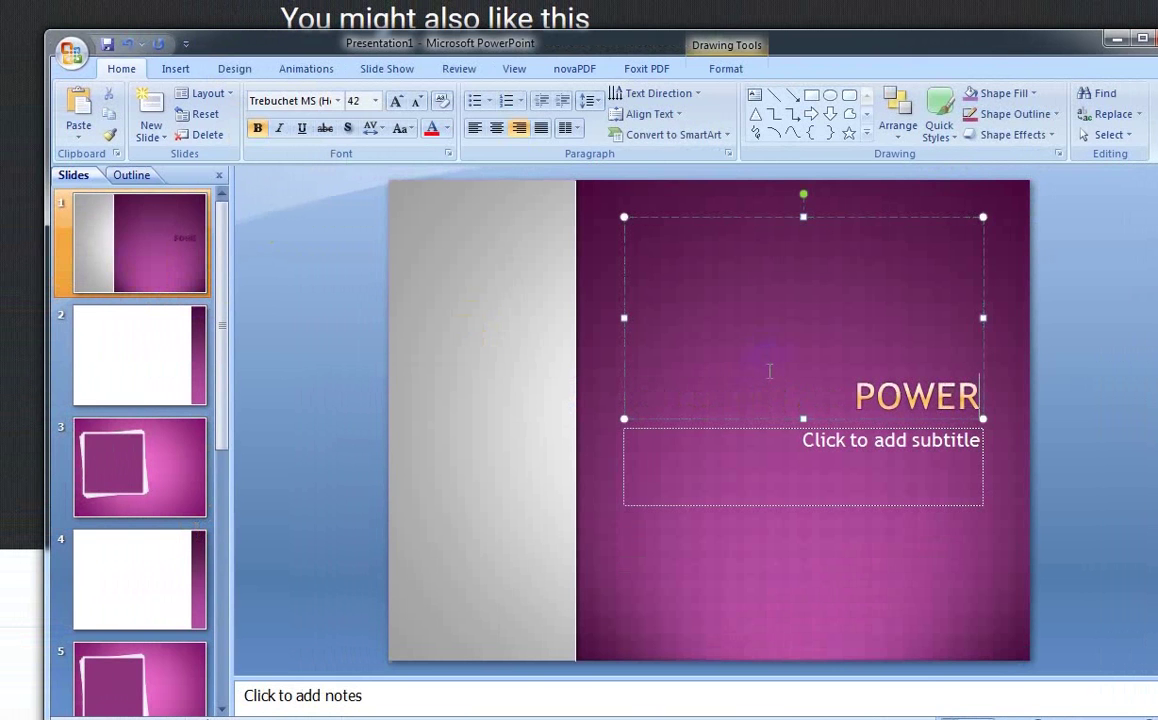
{"action": "type", "text": " P"}
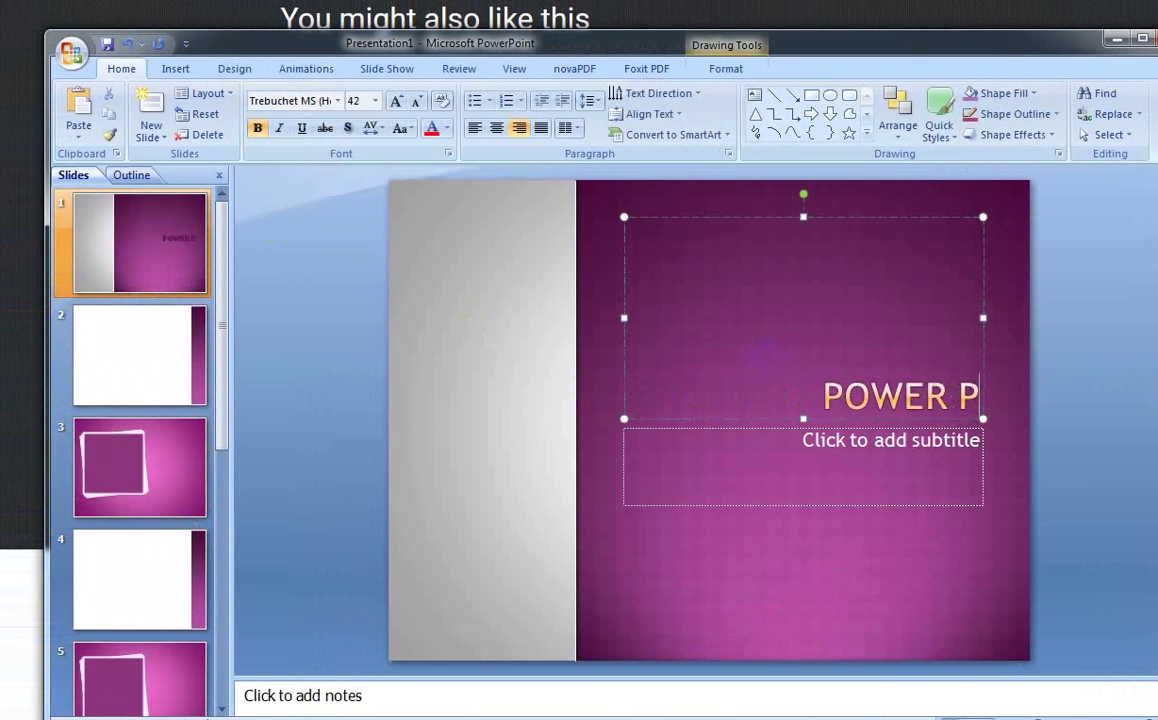
{"action": "type", "text": "OINT"}
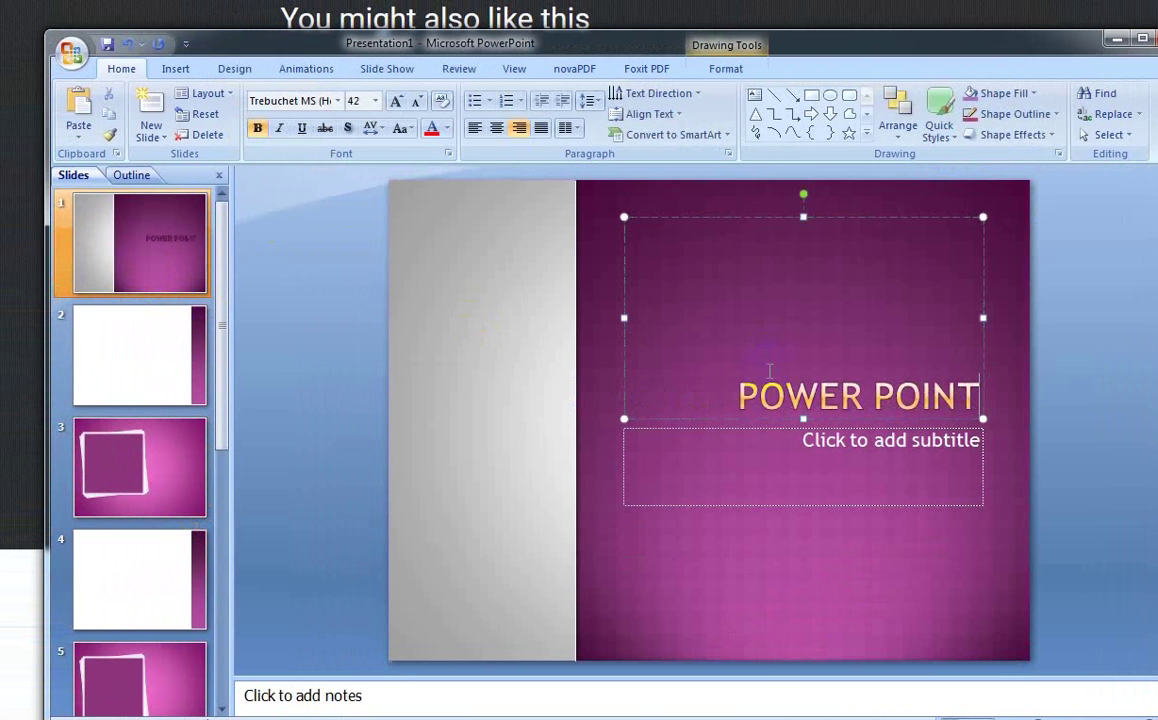
{"action": "type", "text": " INTR"}
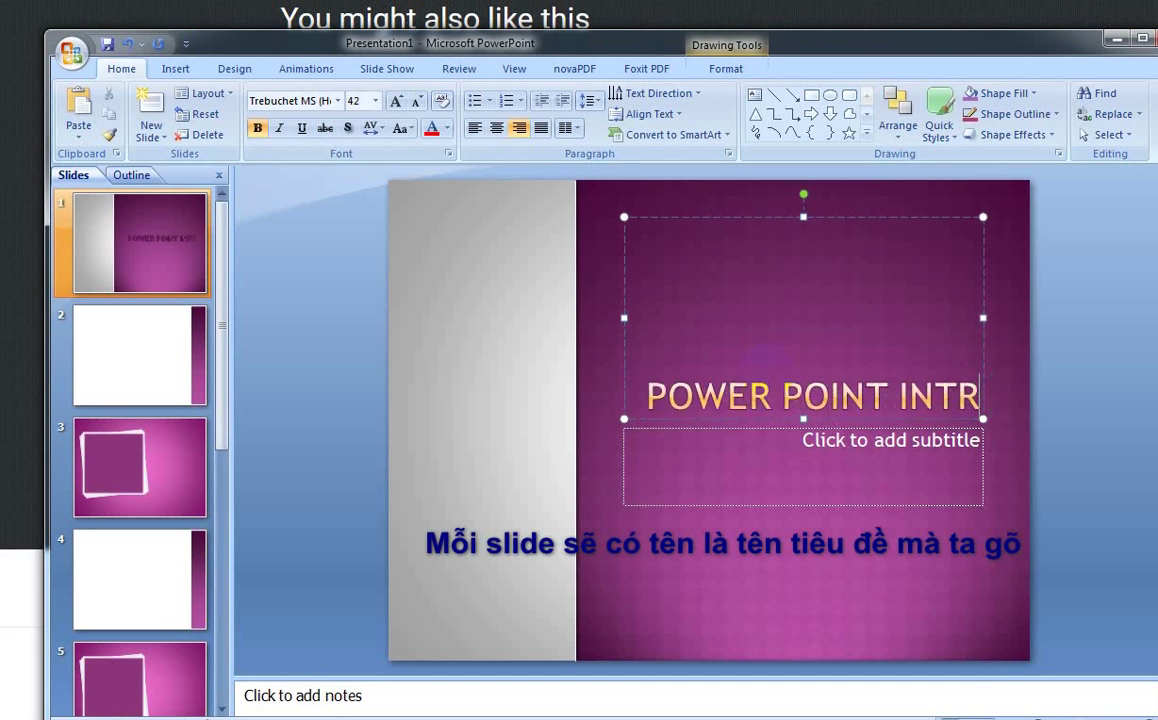
{"action": "type", "text": "O"}
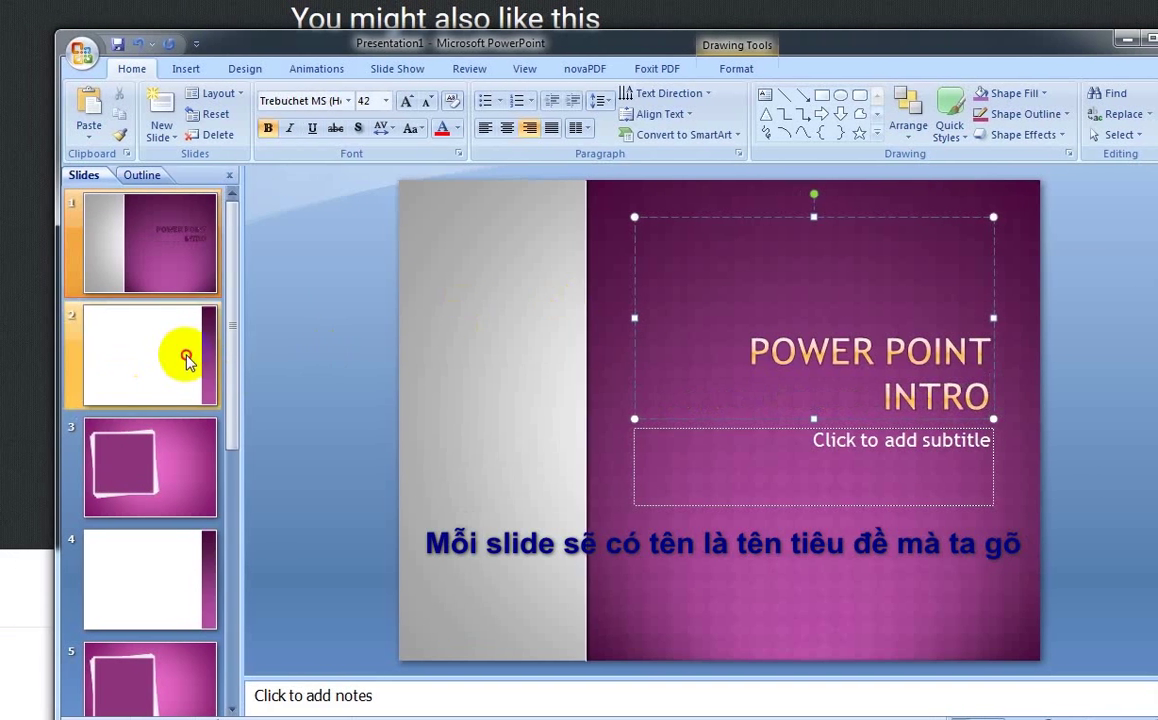
Title slide 2 'PHẦN 1', correcting a mistyped letter.
{"action": "left_click", "coordinate": [181, 354]}
{"action": "left_click", "coordinate": [578, 260]}
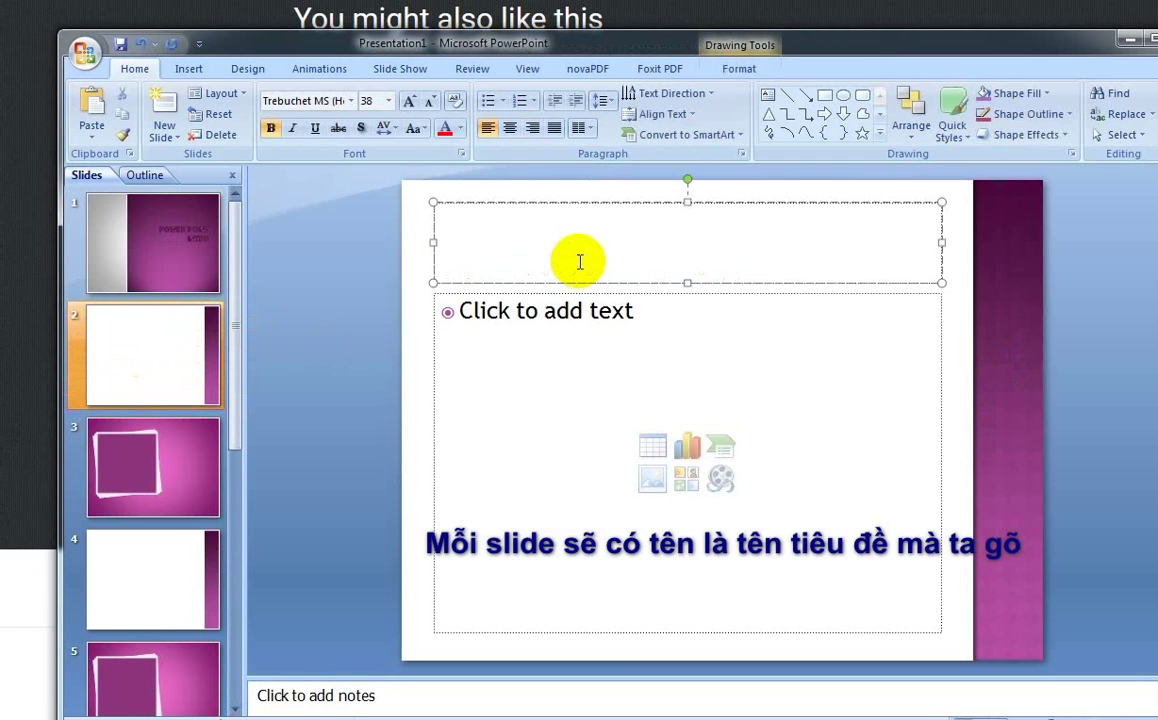
{"action": "type", "text": "PHA"}
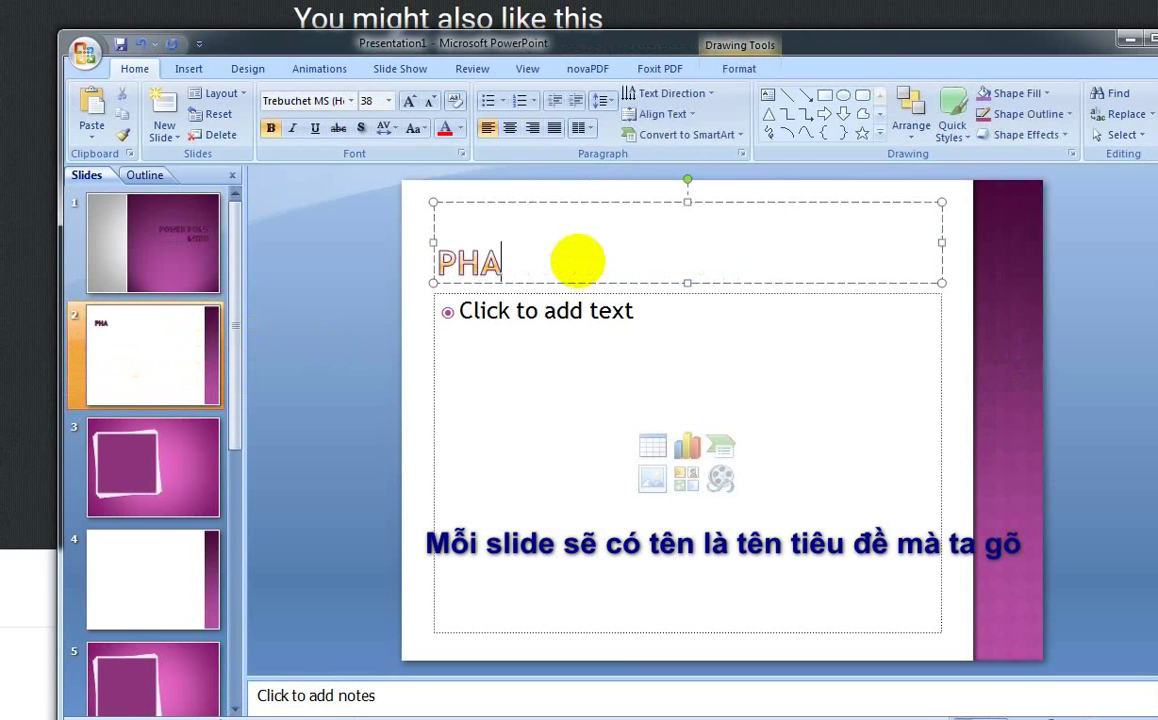
{"action": "type", "text": "AN"}
{"action": "key", "text": "BackSpace"}
{"action": "key", "text": "BackSpace"}
{"action": "key", "text": "BackSpace"}
{"action": "type", "text": "ẦN "}
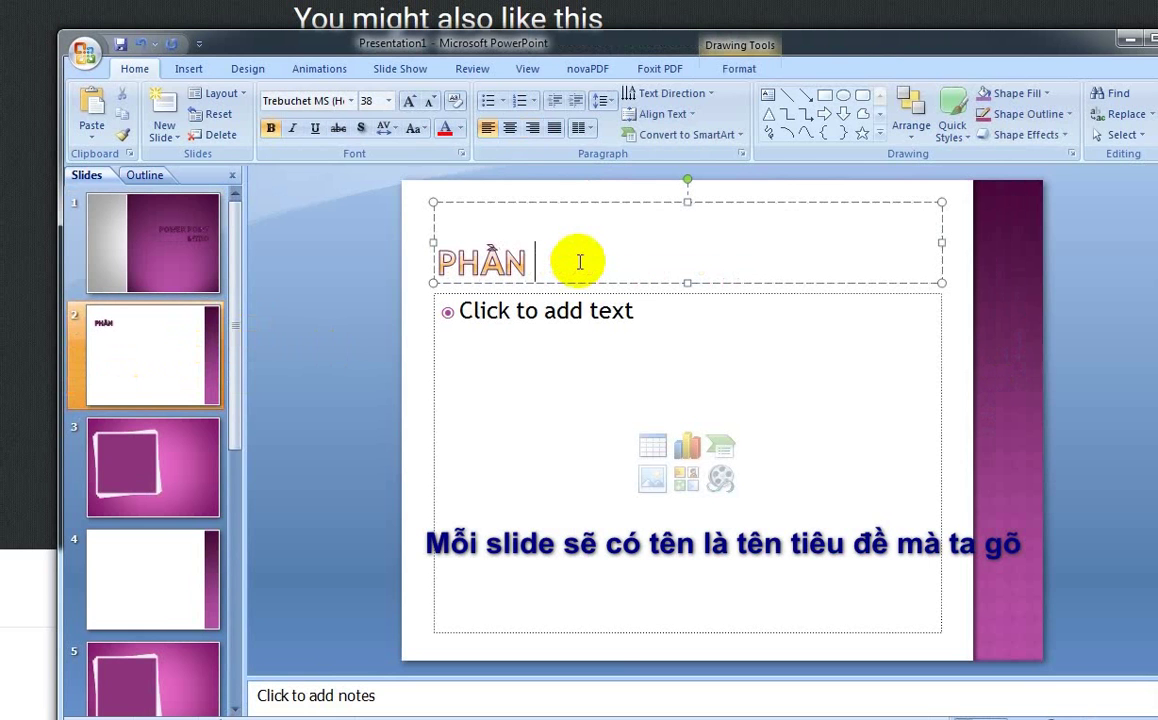
{"action": "type", "text": "1"}
Title slides 3 and 4 'PHẦN 2' and 'PHẦN 3'.
{"action": "left_click", "coordinate": [186, 463]}
{"action": "left_click", "coordinate": [925, 352]}
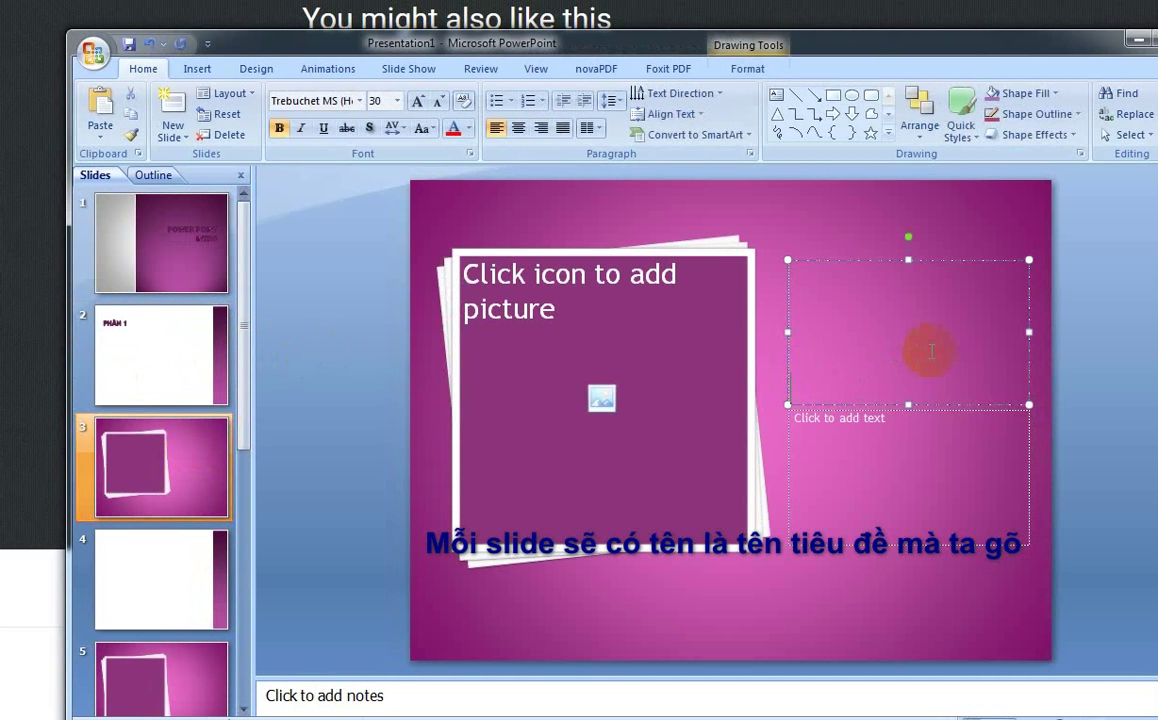
{"action": "type", "text": "PHẦN"}
{"action": "type", "text": " 2"}
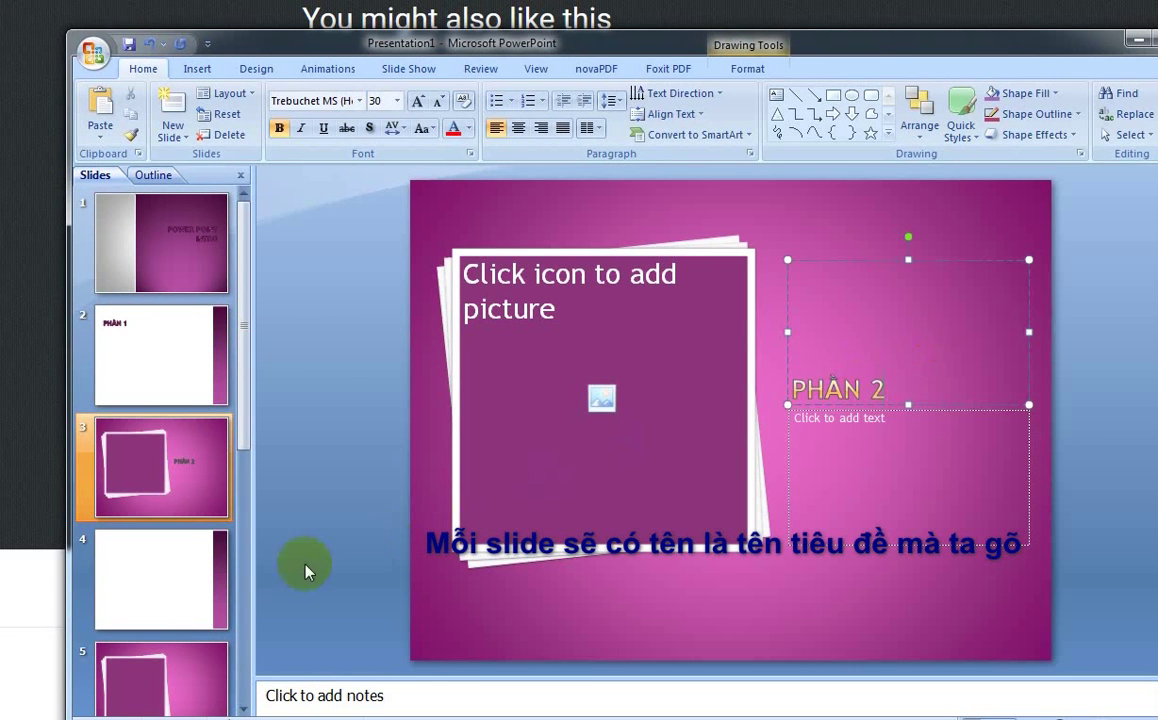
{"action": "left_click", "coordinate": [172, 583]}
{"action": "left_click", "coordinate": [682, 260]}
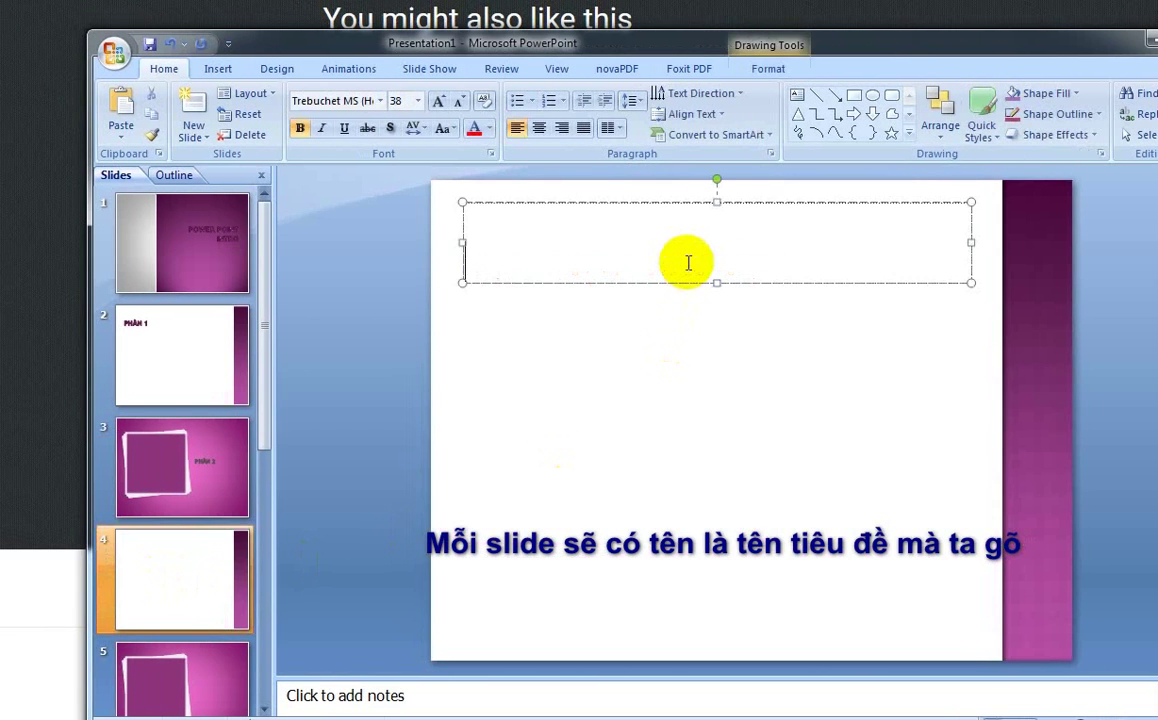
{"action": "type", "text": "PHẦN "}
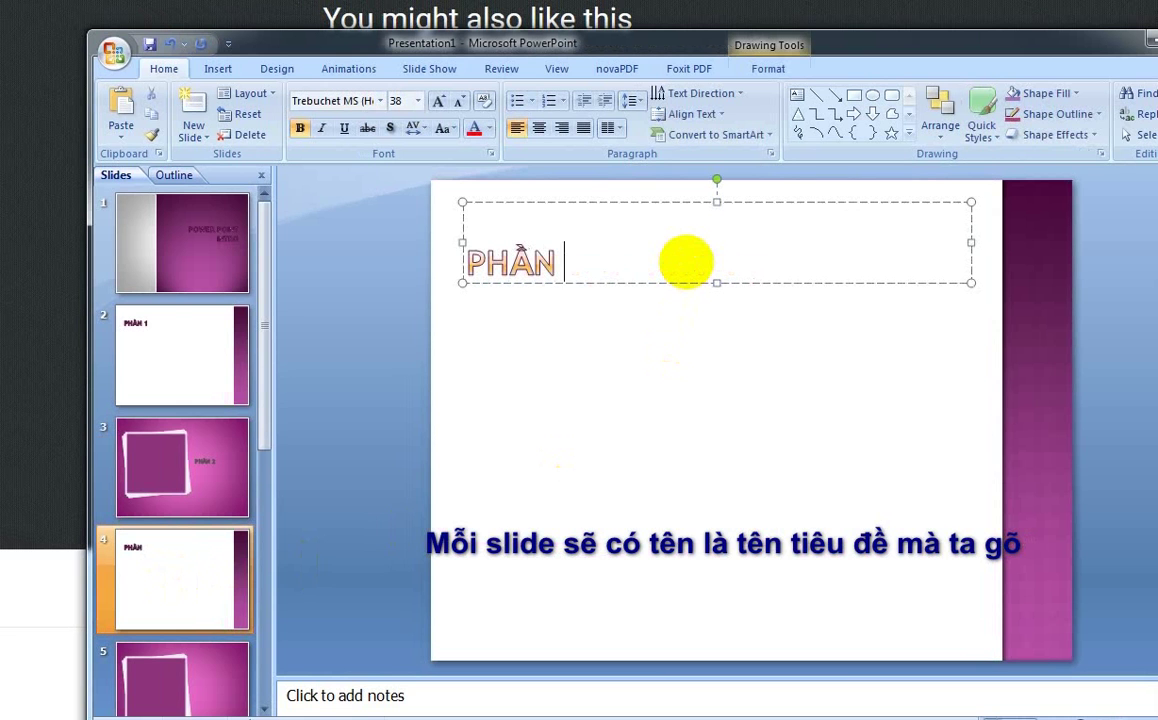
{"action": "type", "text": "3"}
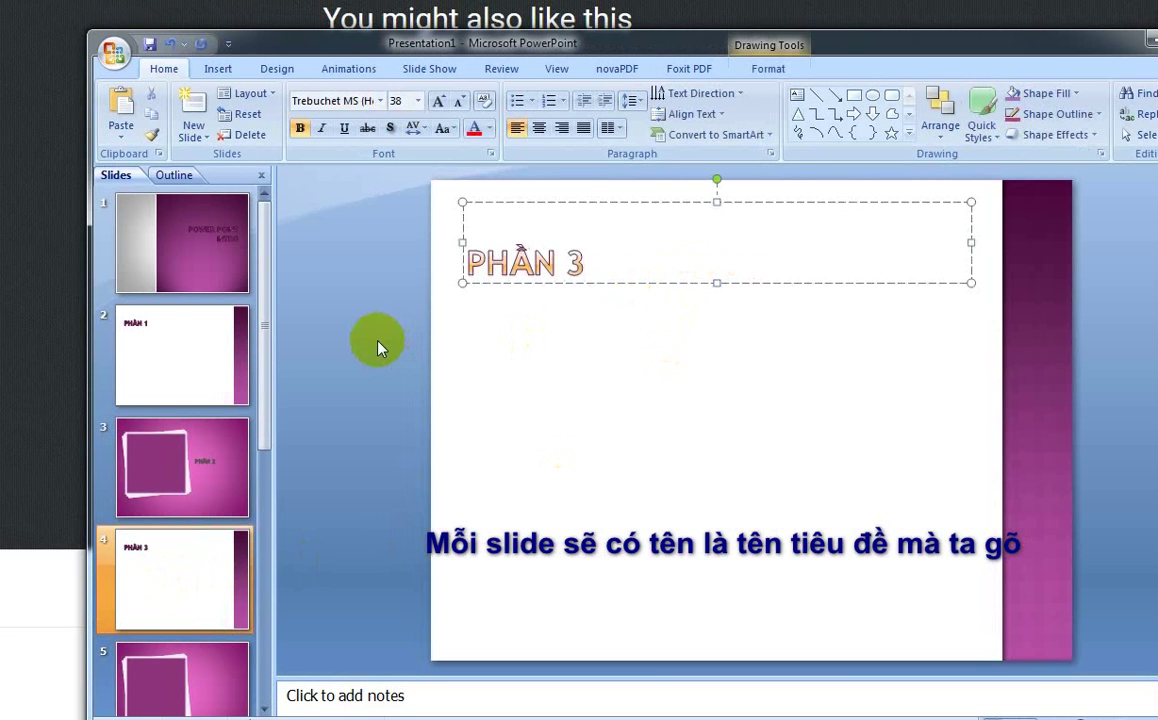
{"action": "left_click", "coordinate": [382, 342]}
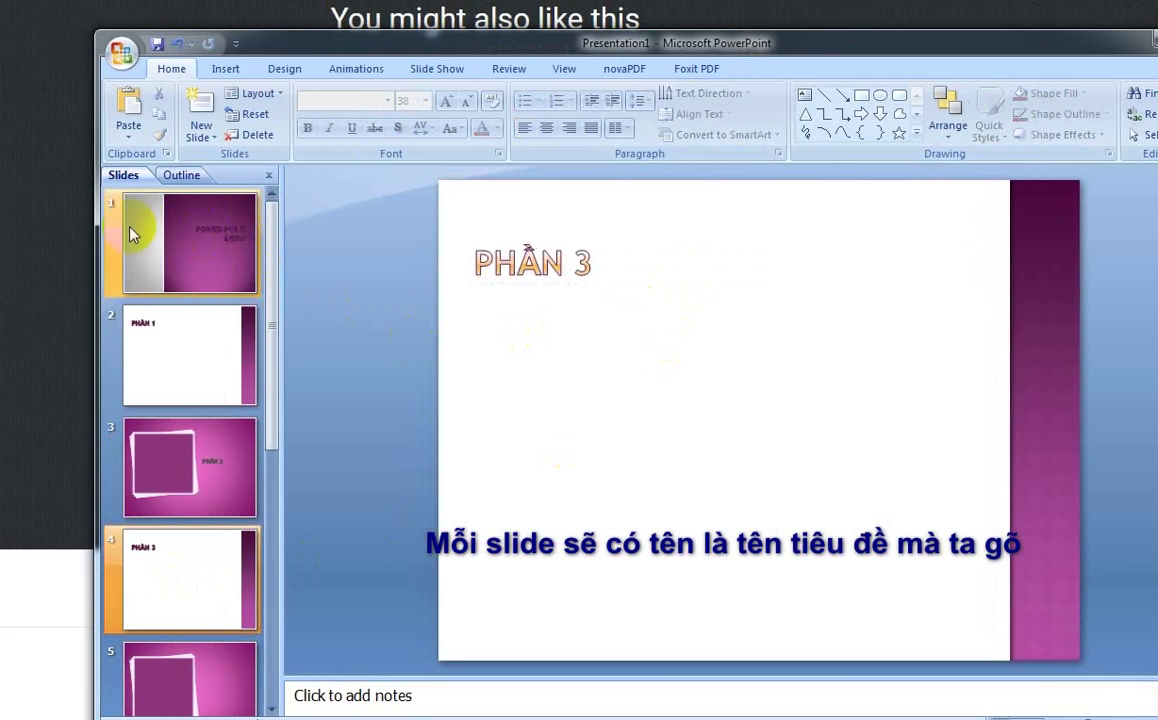